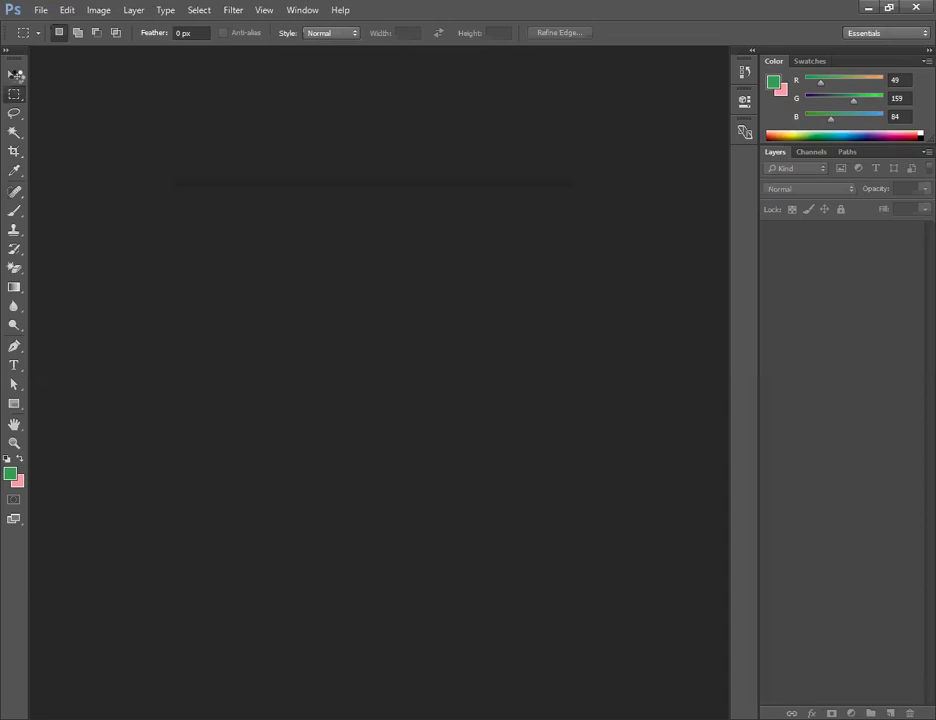
key("v")
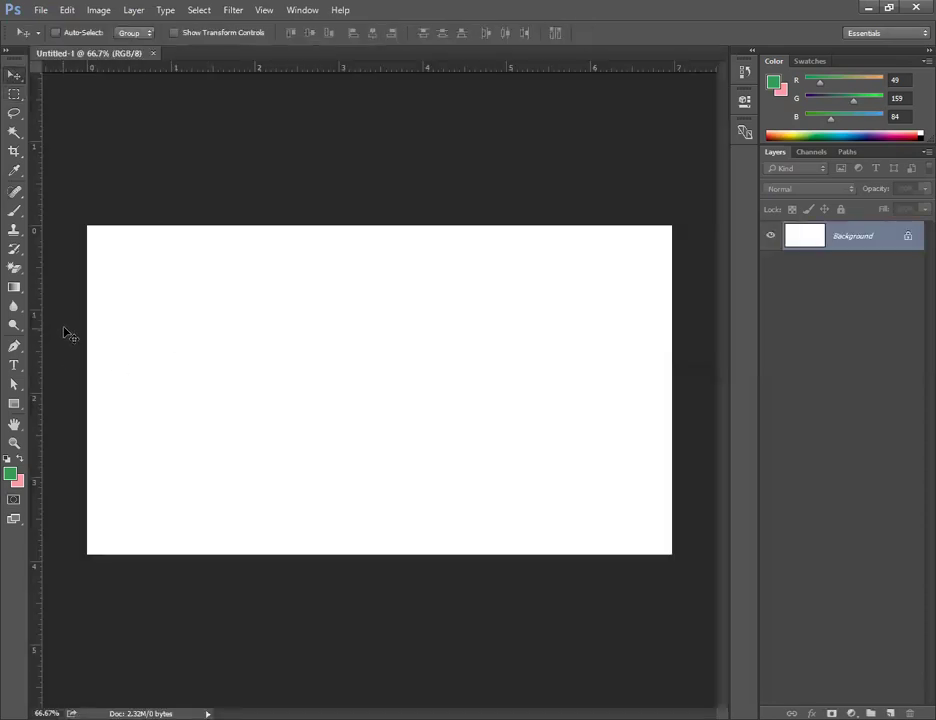
left_click(14, 94)
left_click_drag(82, 295, 689, 495)
left_click(471, 317)
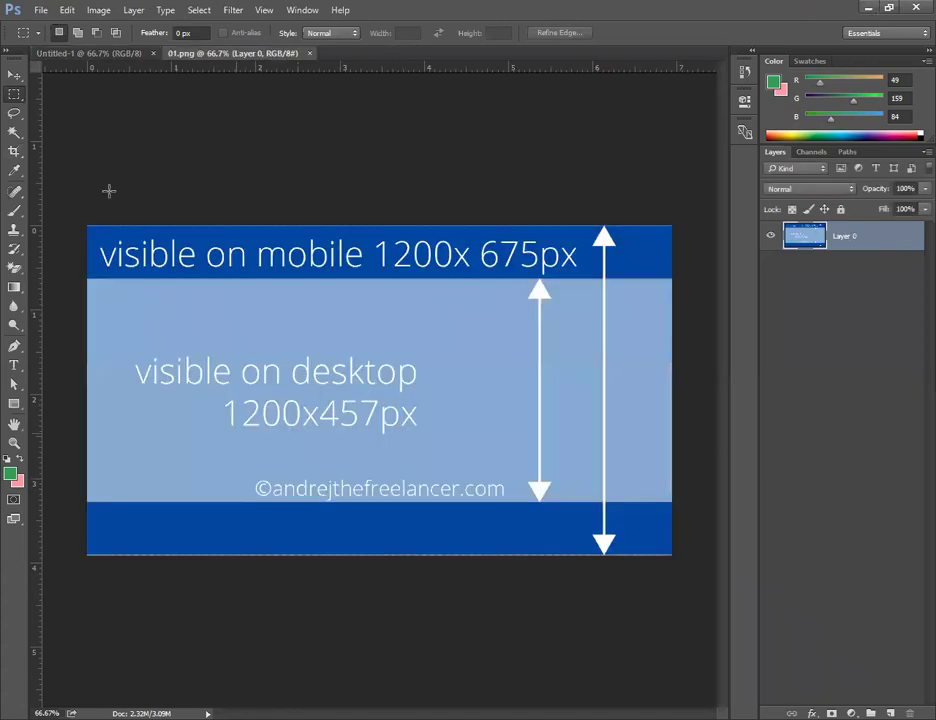
Draw a green 1200 × 457 px rectangle shape without a stroke in the Untitled-1 document
left_click(14, 75)
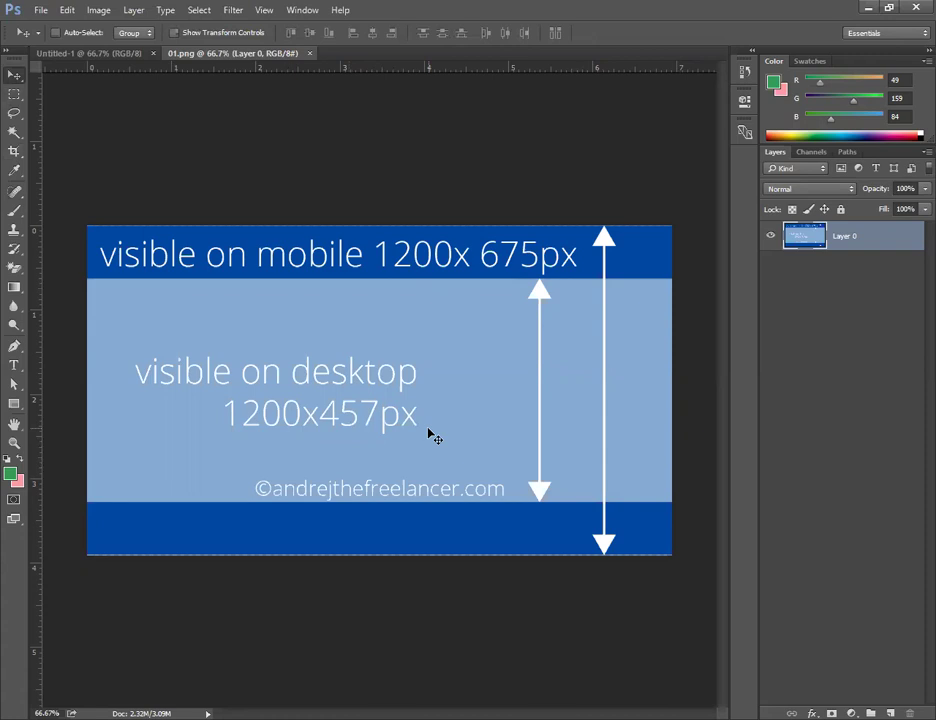
left_click(65, 53)
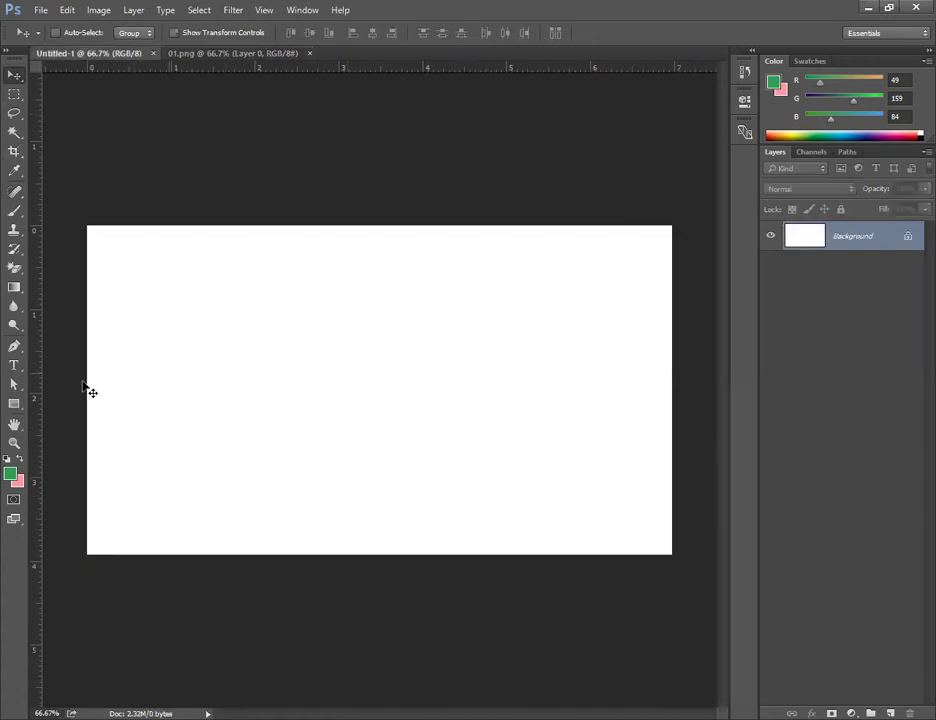
left_click(14, 403)
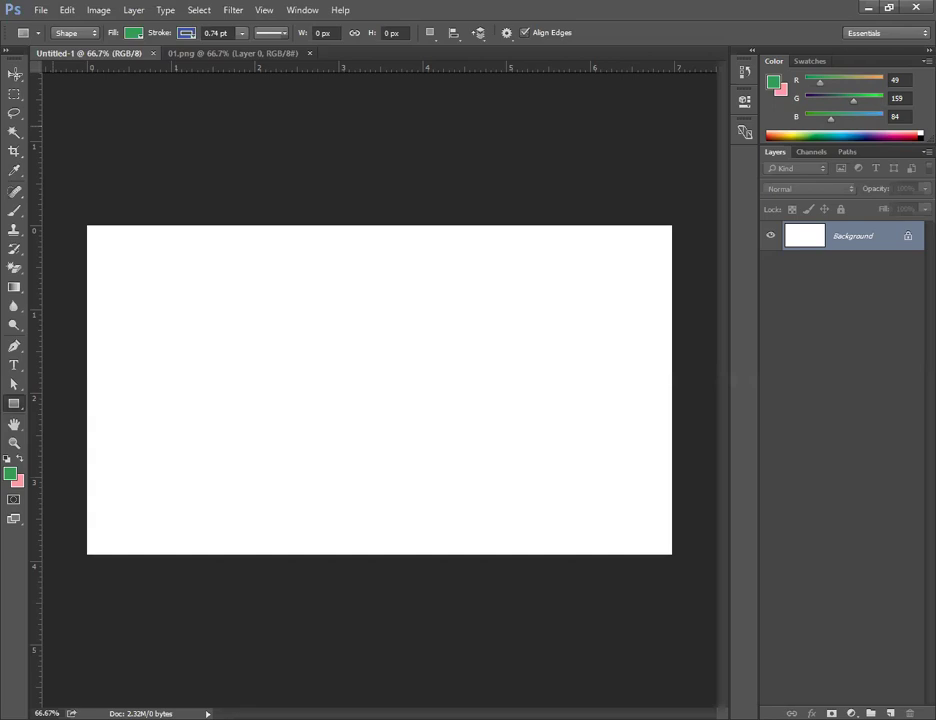
left_click(186, 33)
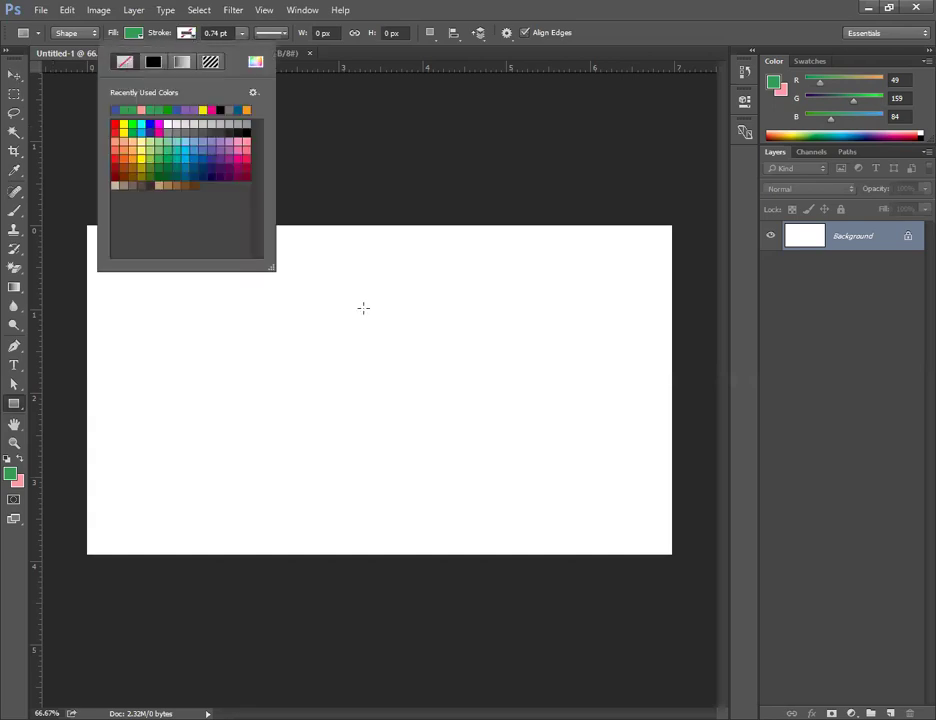
left_click(363, 308)
double_click(434, 238)
type("1200")
key("Tab")
type("457")
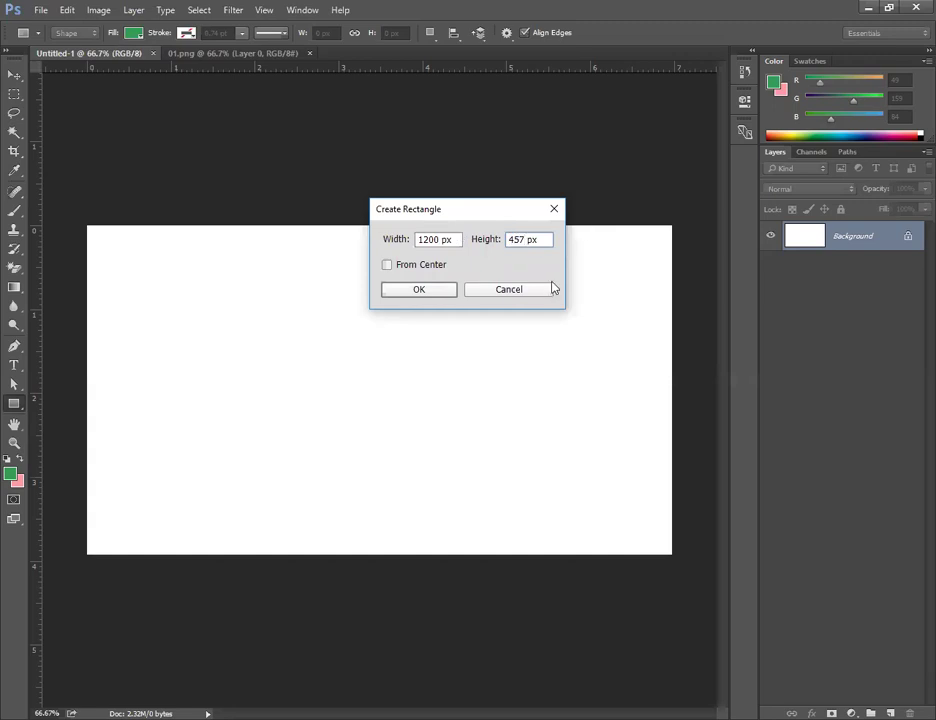
left_click(417, 290)
left_click(704, 94)
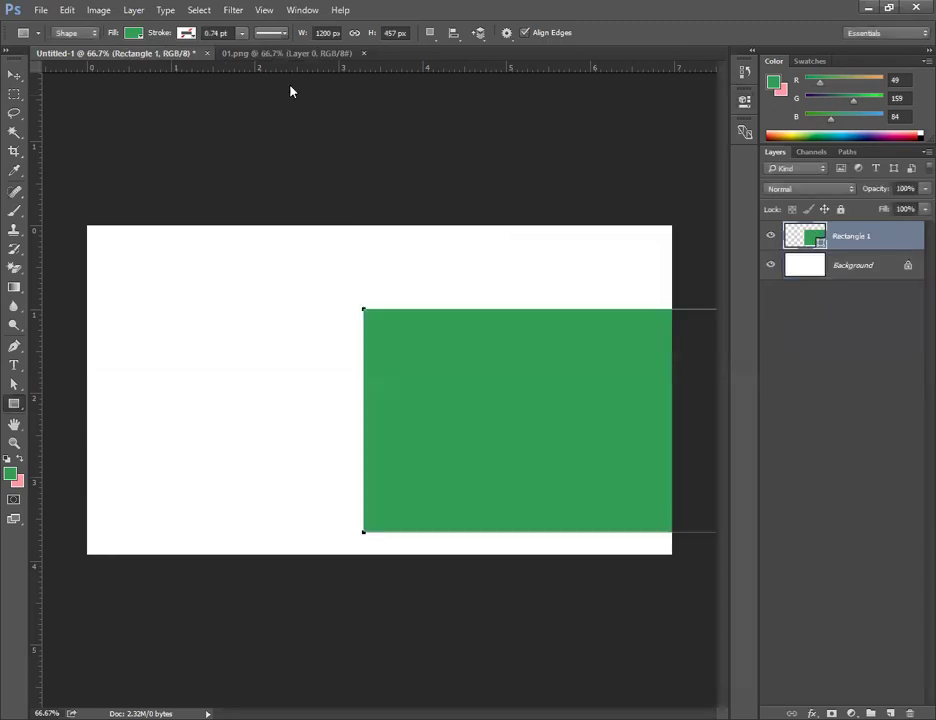
Position the green rectangle across the full canvas width and align its vertical centre with the Background layer
left_click(14, 75)
mouse_move(420, 380)
left_mouse_down()
mouse_move(374, 368)
mouse_move(422, 368)
mouse_move(417, 359)
left_mouse_up()
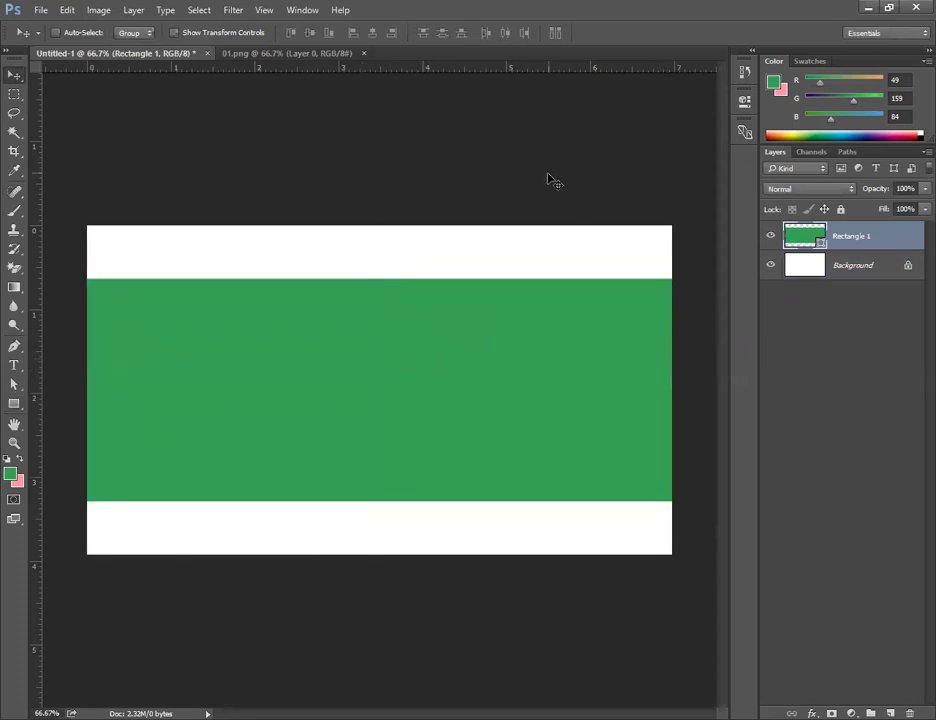
left_click(870, 268, "shift")
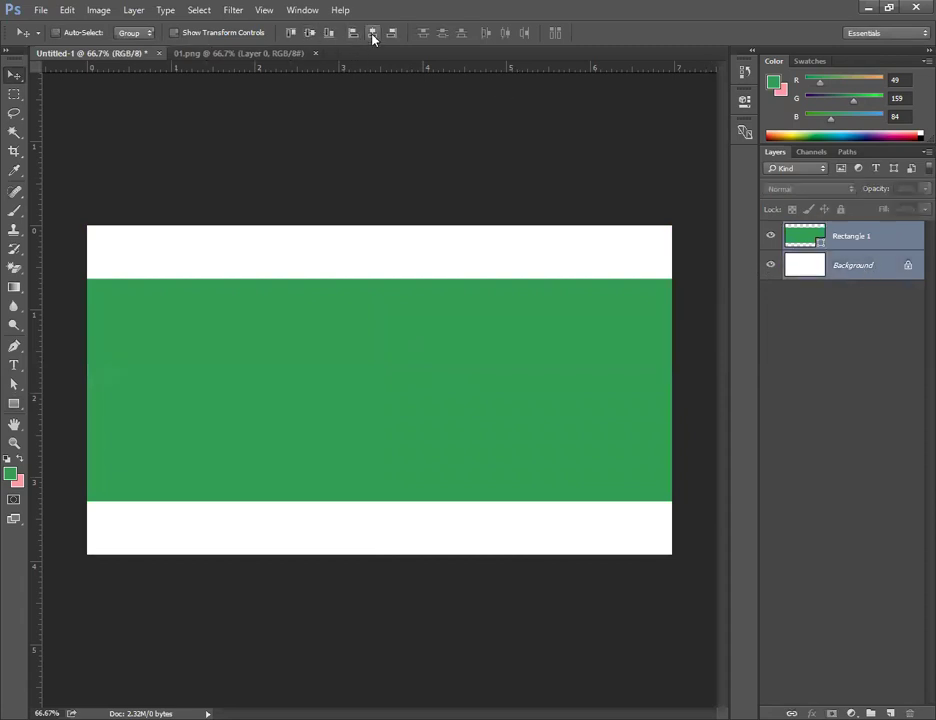
left_click(844, 236)
key("ctrl+z")
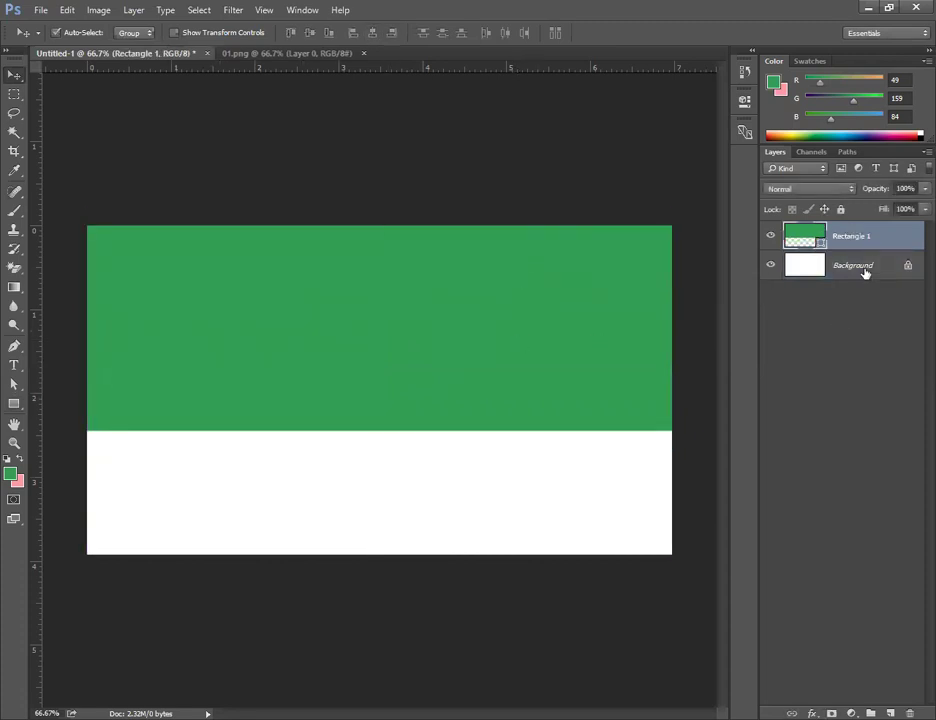
left_click(866, 270, "shift")
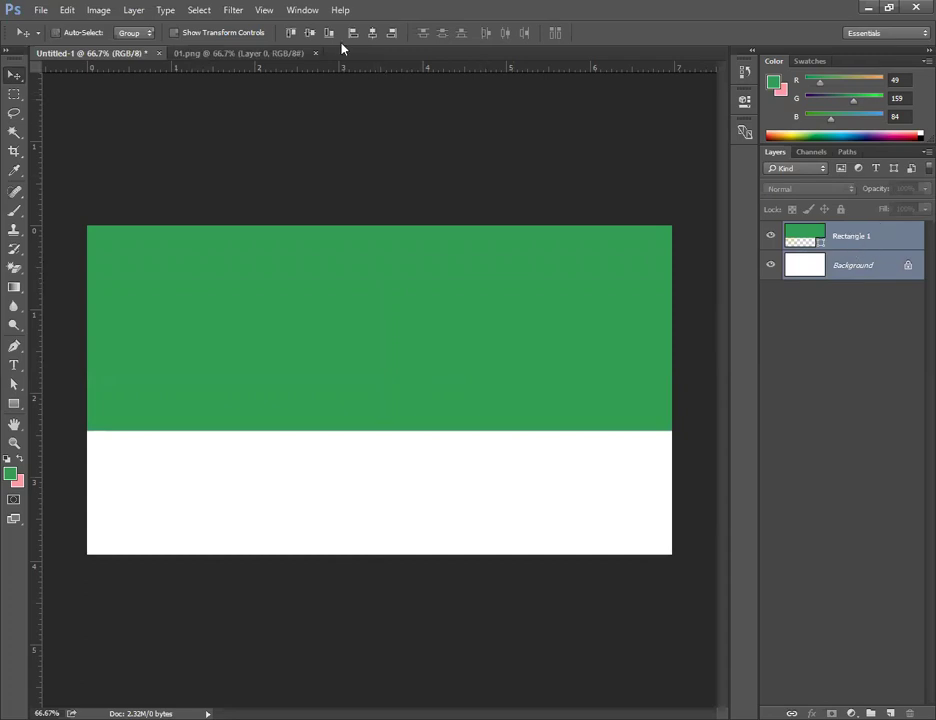
left_click(310, 33)
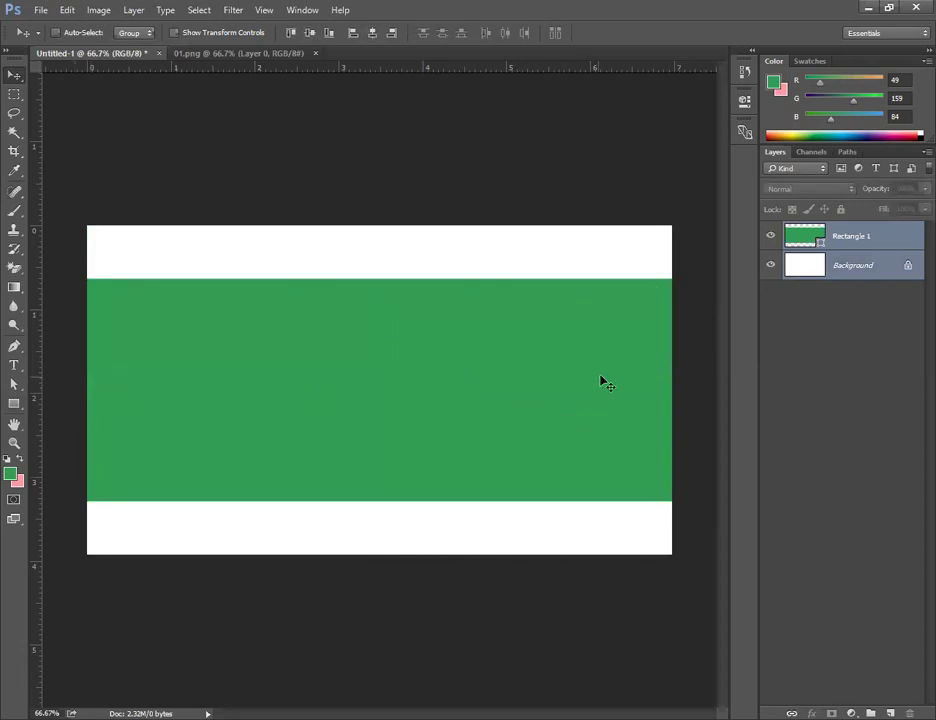
left_click(830, 236)
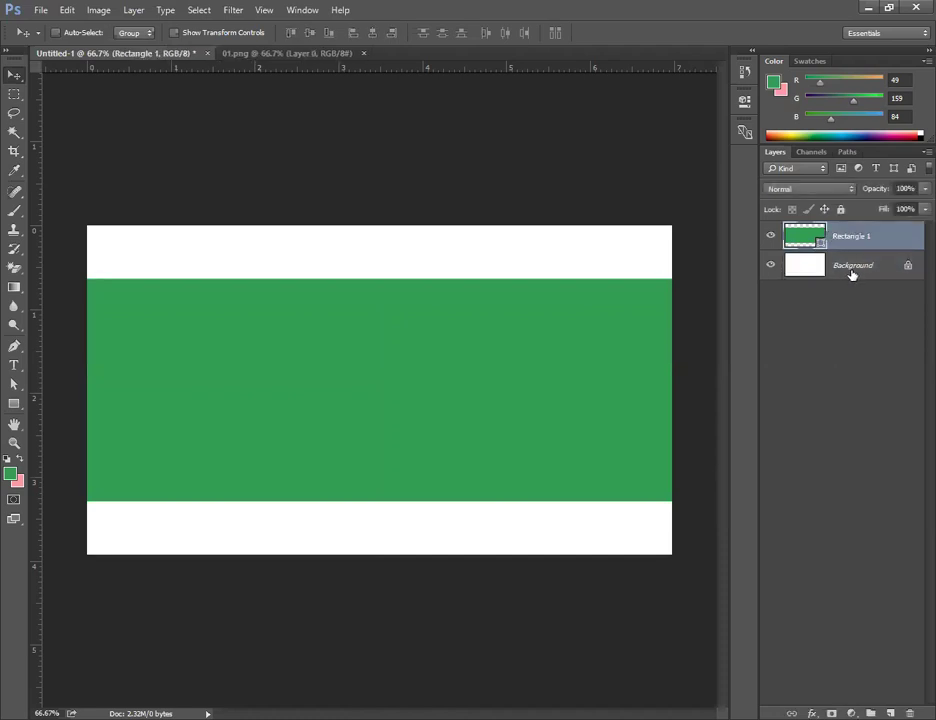
left_click(843, 268, "shift")
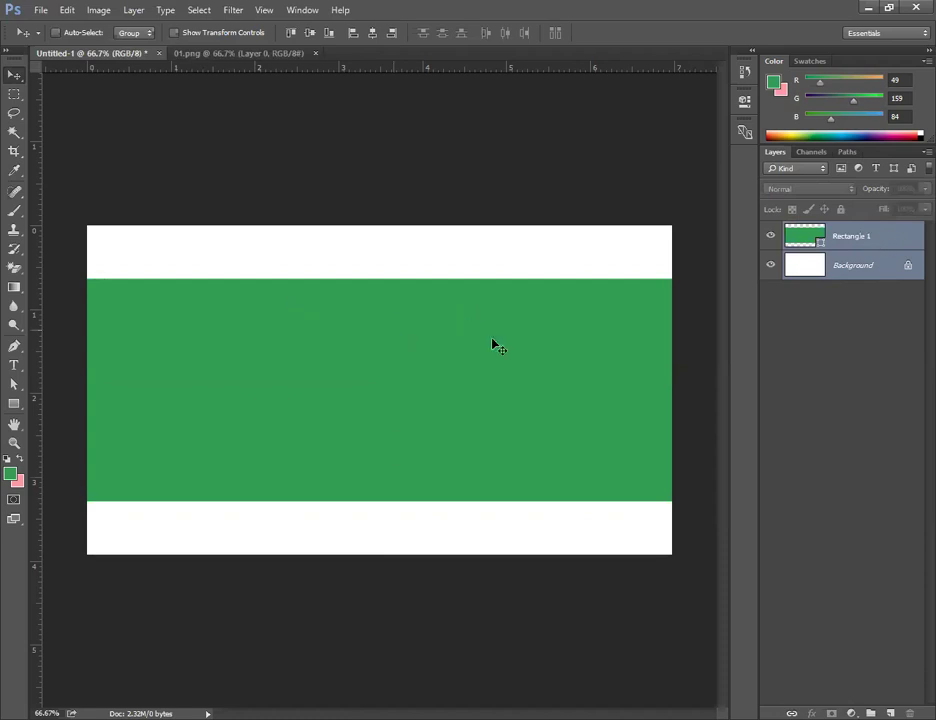
left_click(877, 244)
left_click(876, 258)
Change the Rectangle 1 layer's fill colour to dark navy blue 182f4b
left_click(839, 234)
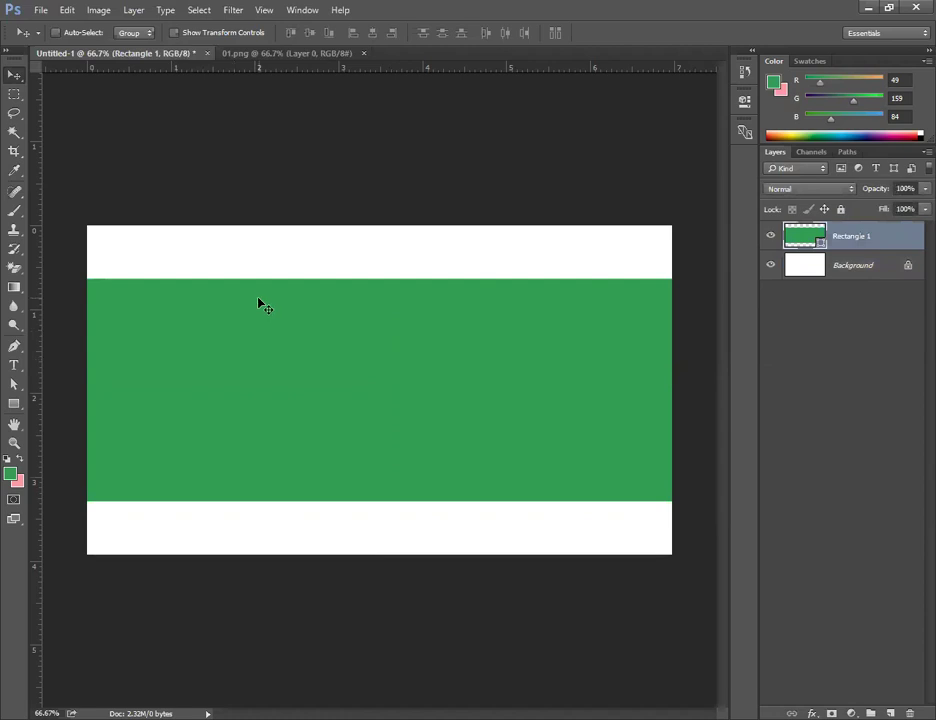
double_click(820, 243)
left_click(508, 372)
left_click(688, 298)
left_click_drag(566, 338, 638, 328)
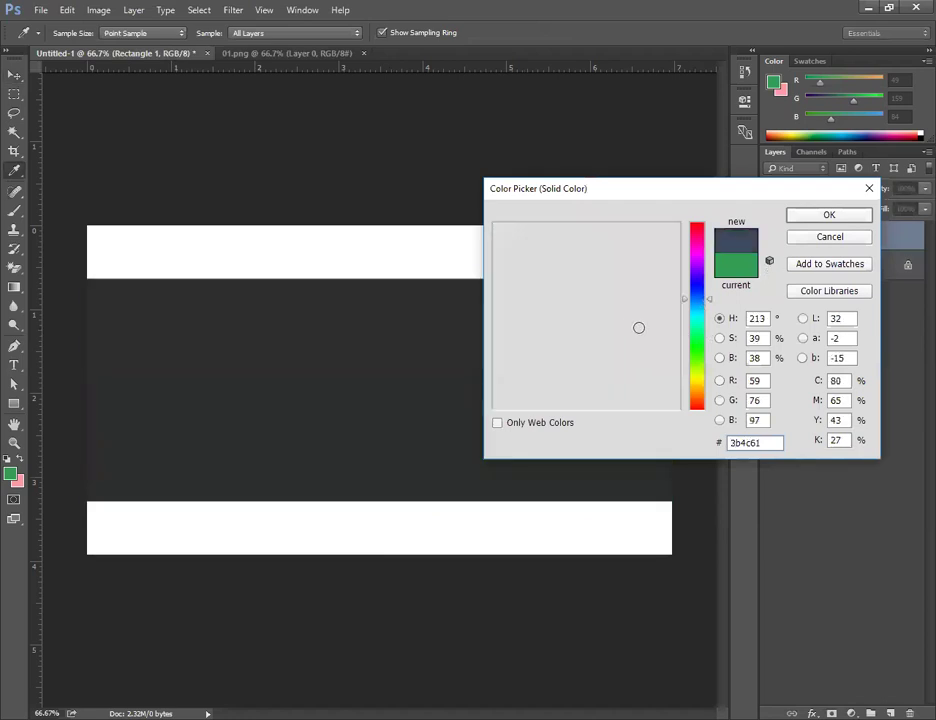
left_click(620, 354)
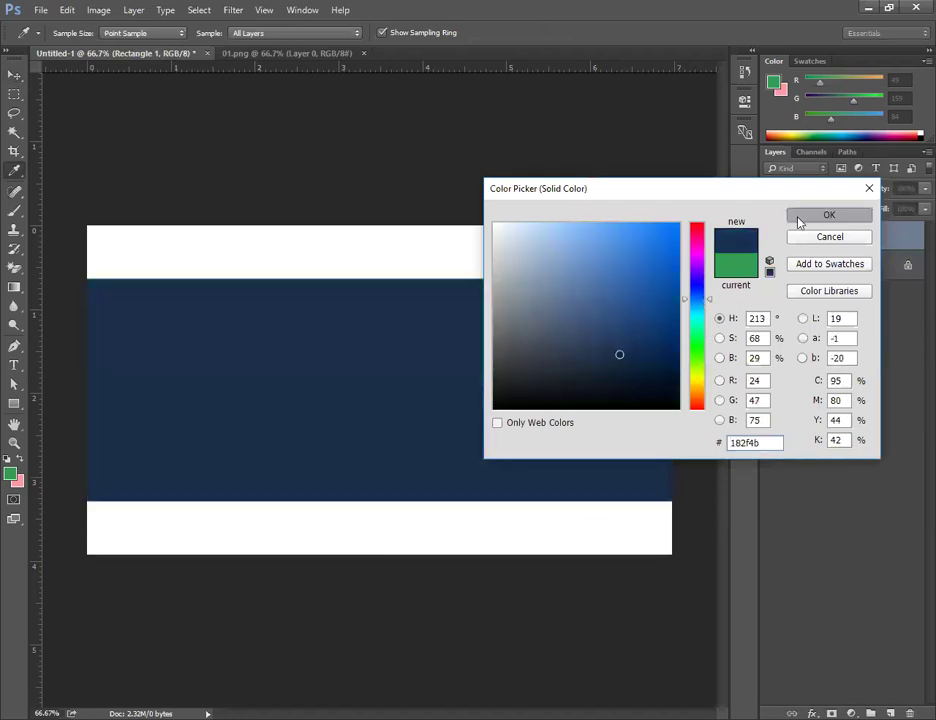
left_click(797, 216)
left_click(312, 58)
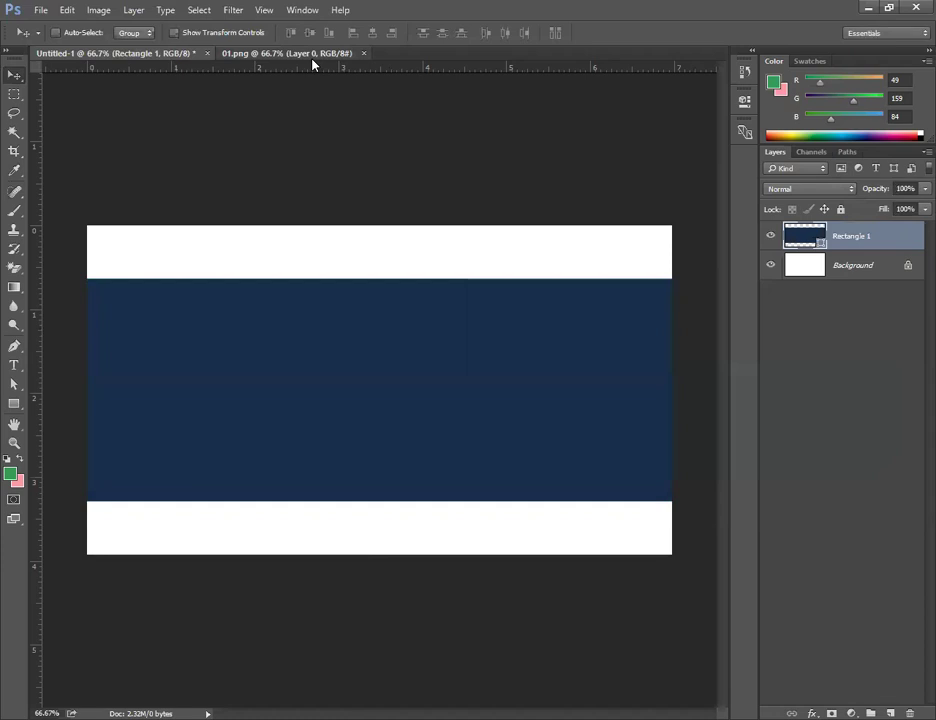
left_click(132, 57)
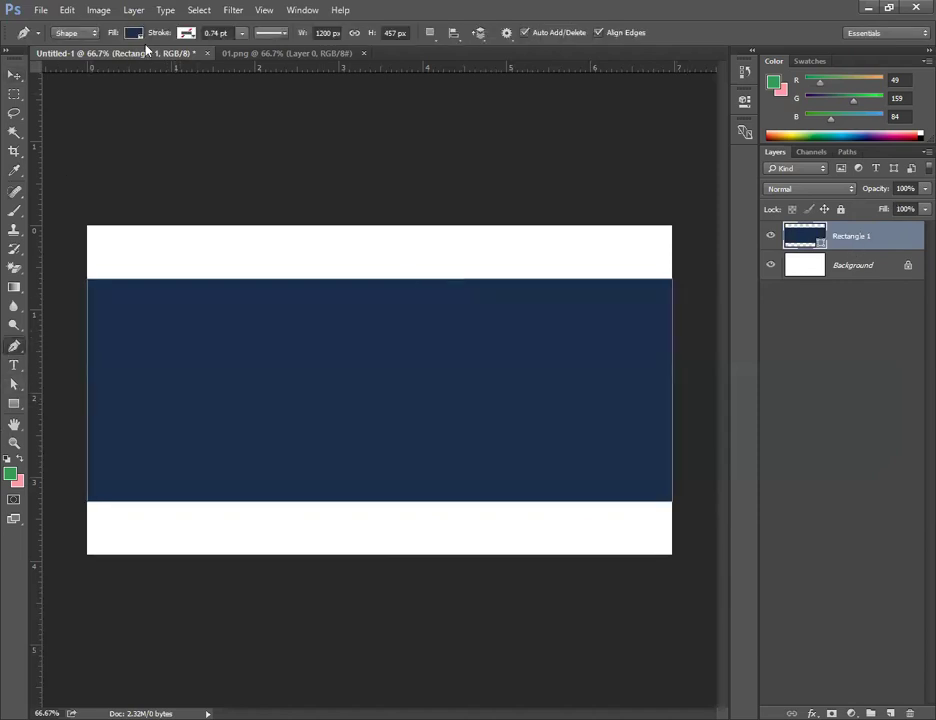
double_click(822, 245)
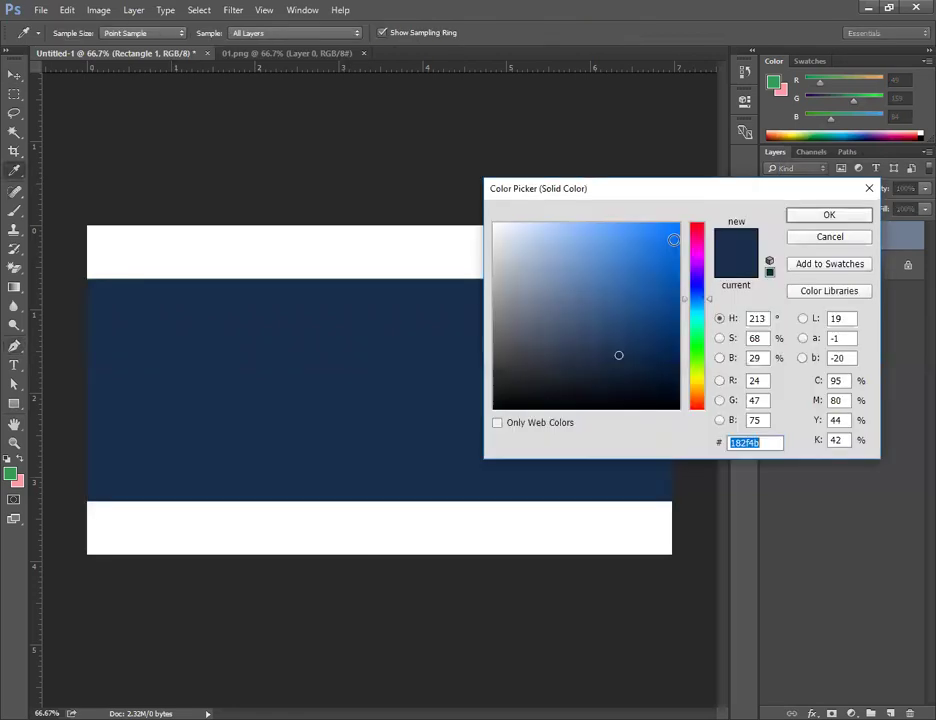
type("076be7")
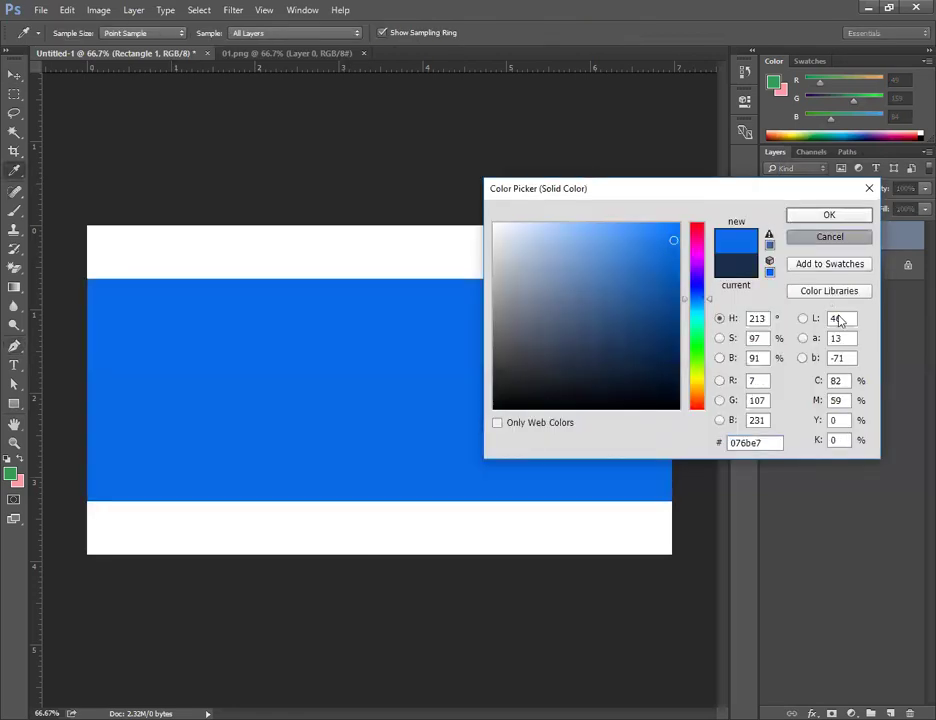
left_click(824, 237)
Lock the Rectangle 1 layer and draw a slanted five-sided Pen tool shape of about 694 × 461 px across the navy band's left half
left_click(841, 209)
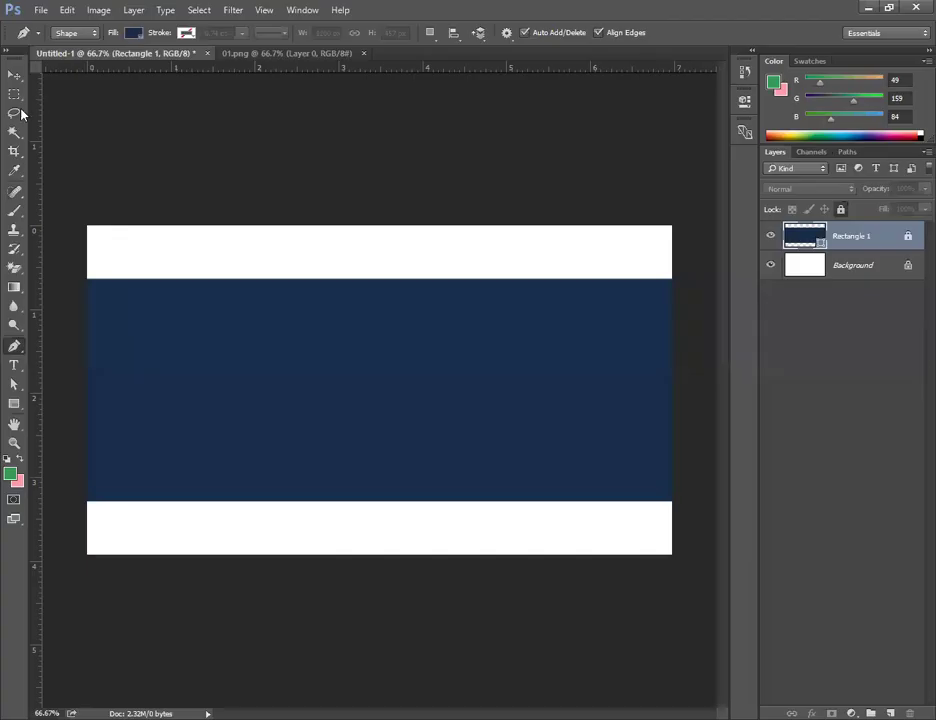
left_click(14, 76)
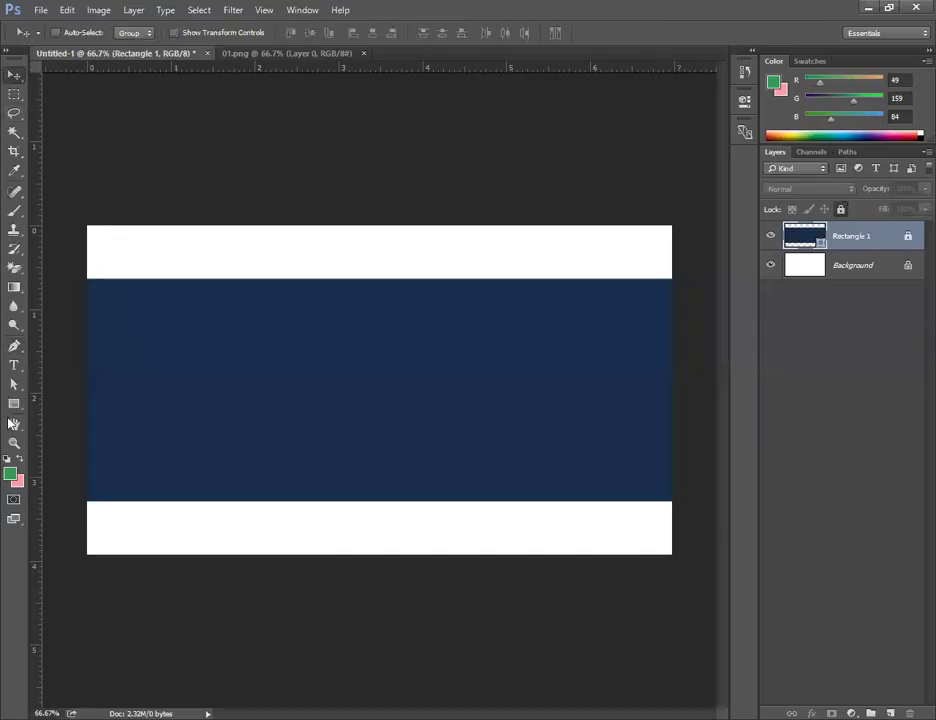
key("u")
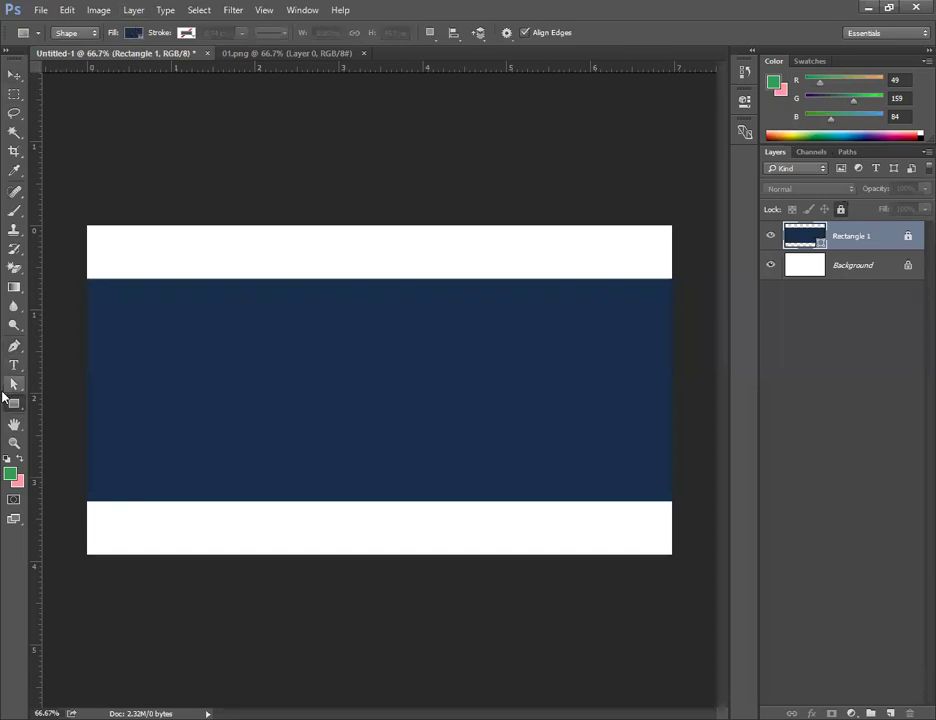
left_click(14, 345)
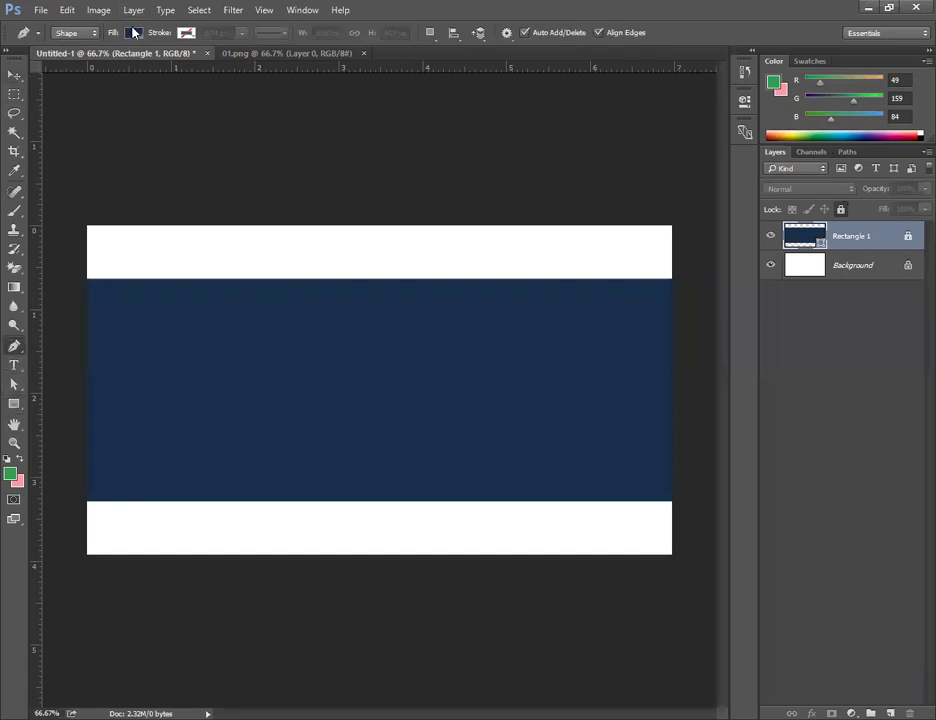
left_click(75, 33)
left_click(60, 28)
left_click(86, 424)
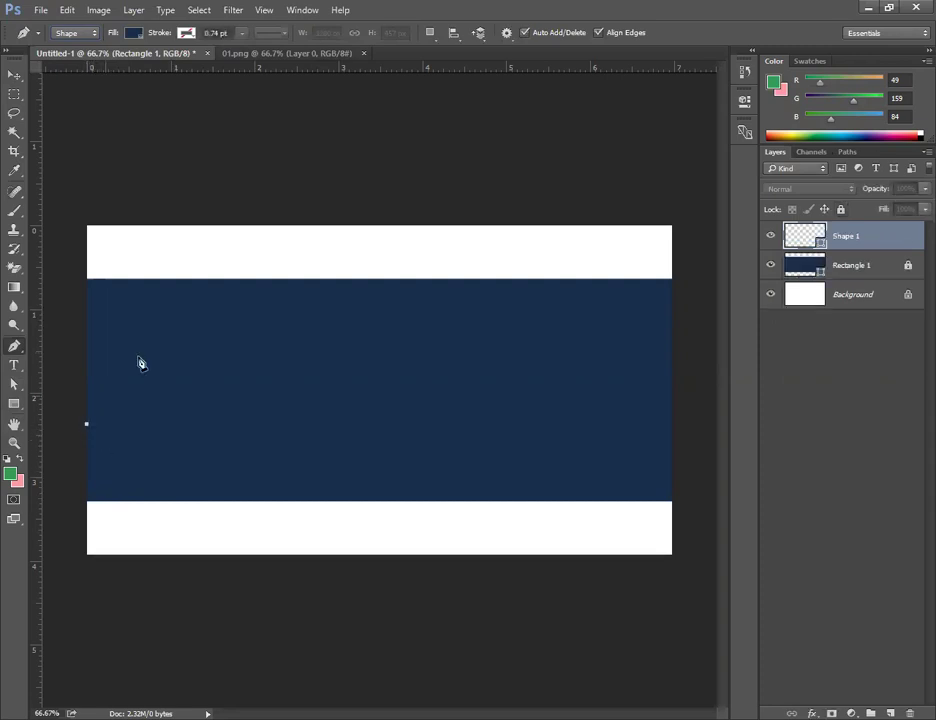
left_click(227, 281)
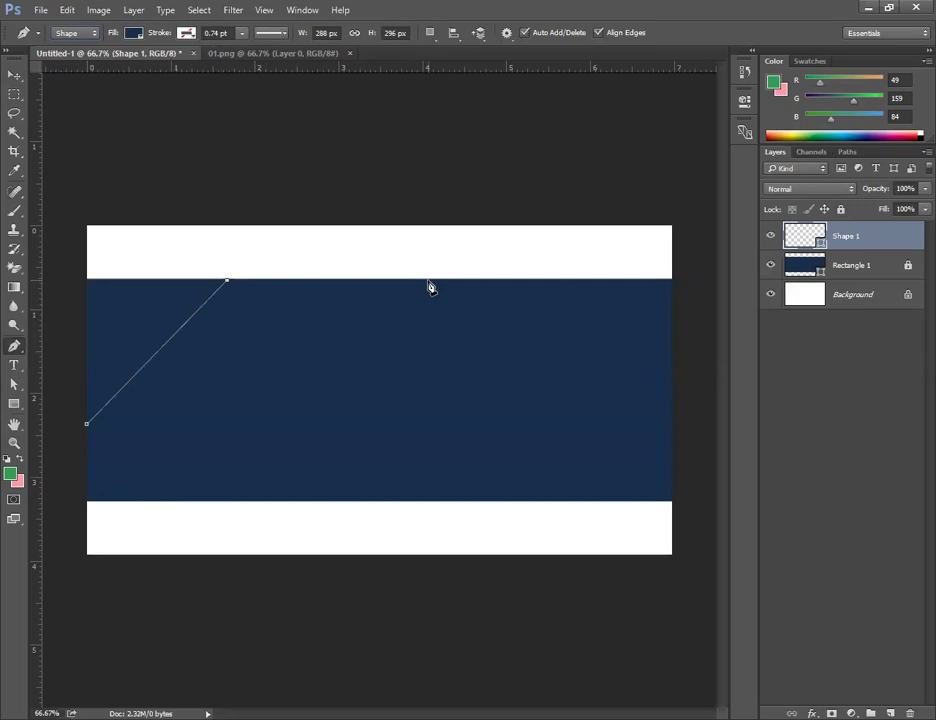
left_click(425, 281)
left_click(247, 504)
left_click(87, 504)
left_click(87, 425)
Set the slanted shape's fill to a pastel periwinkle blue swatch
left_click(133, 33)
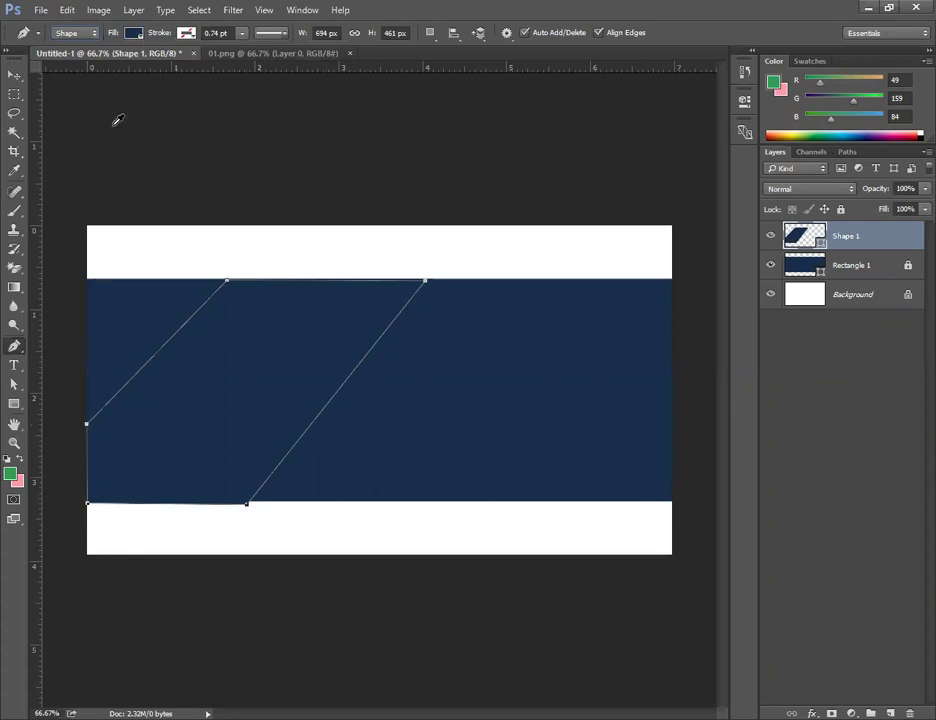
left_click(62, 110)
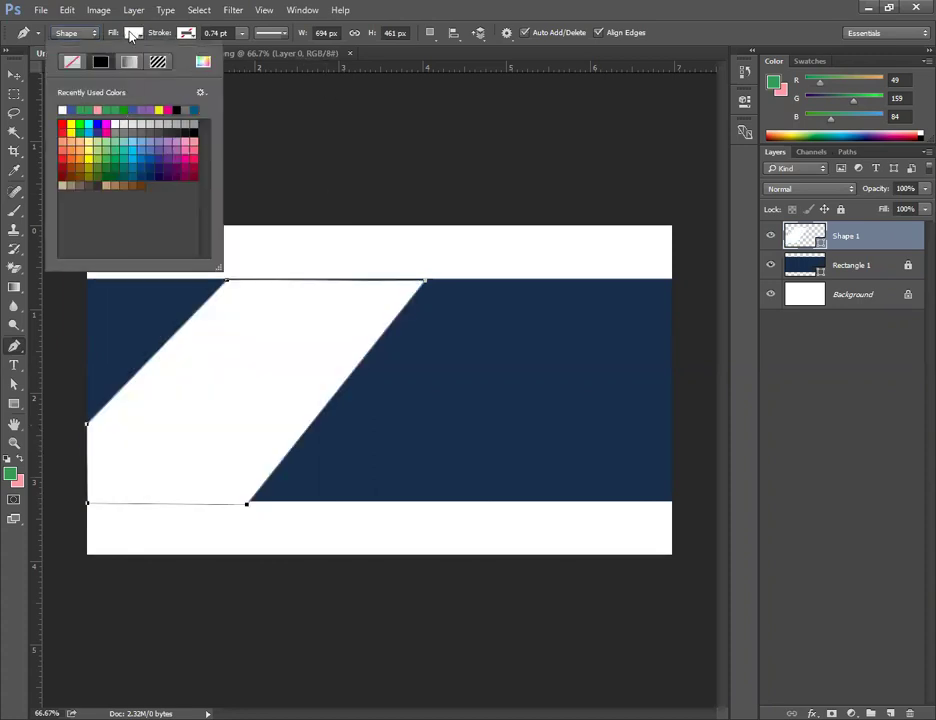
left_click(157, 146)
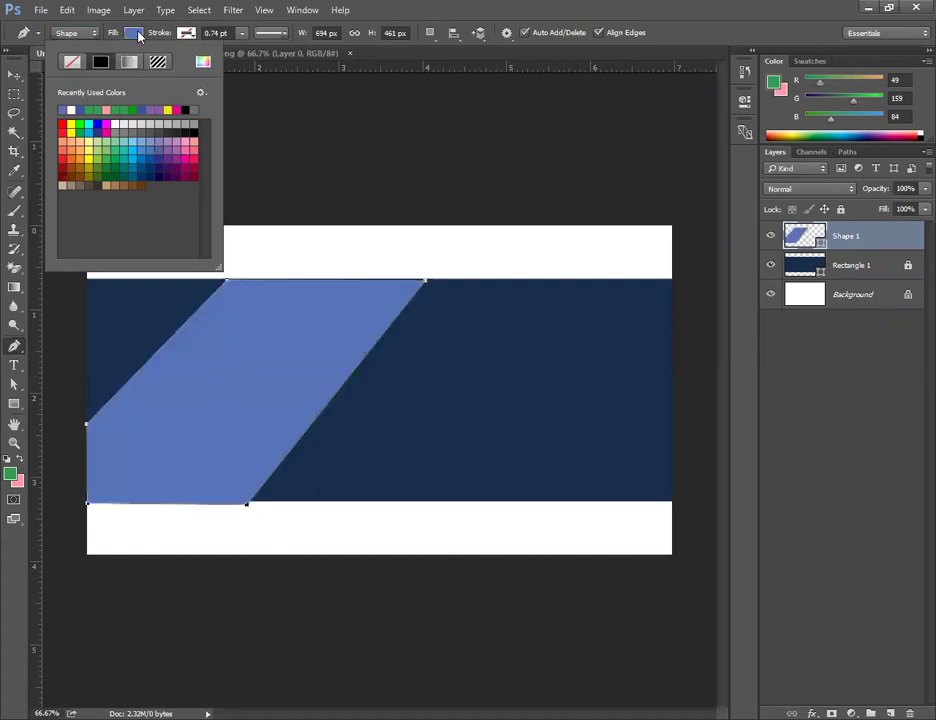
left_click(14, 75)
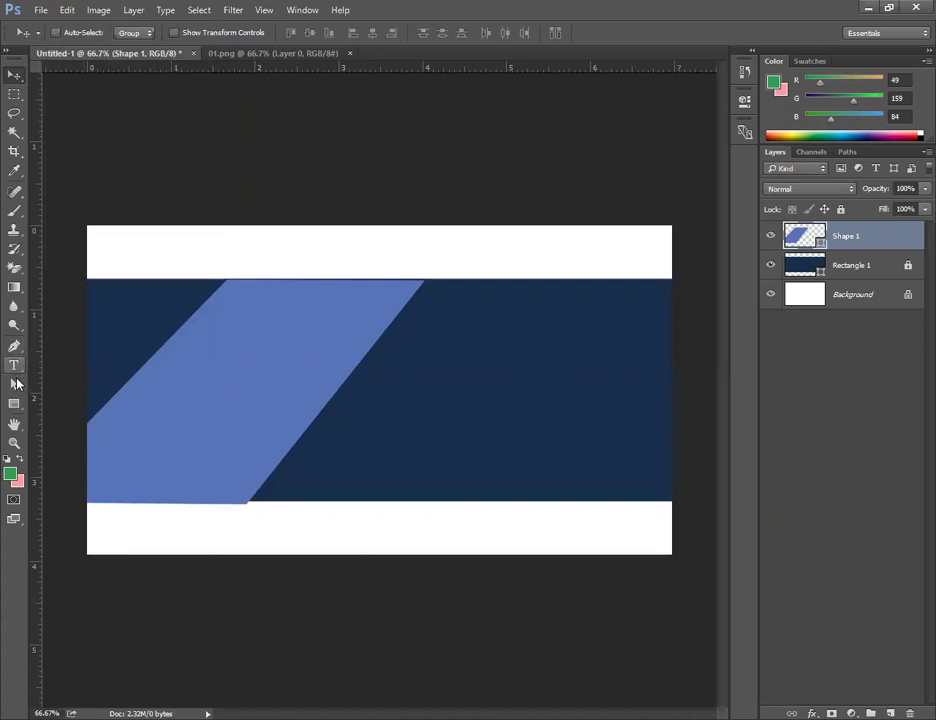
Select the slanted shape's two upper anchor points and nudge them up to meet the navy band's upper edge
left_click(14, 384)
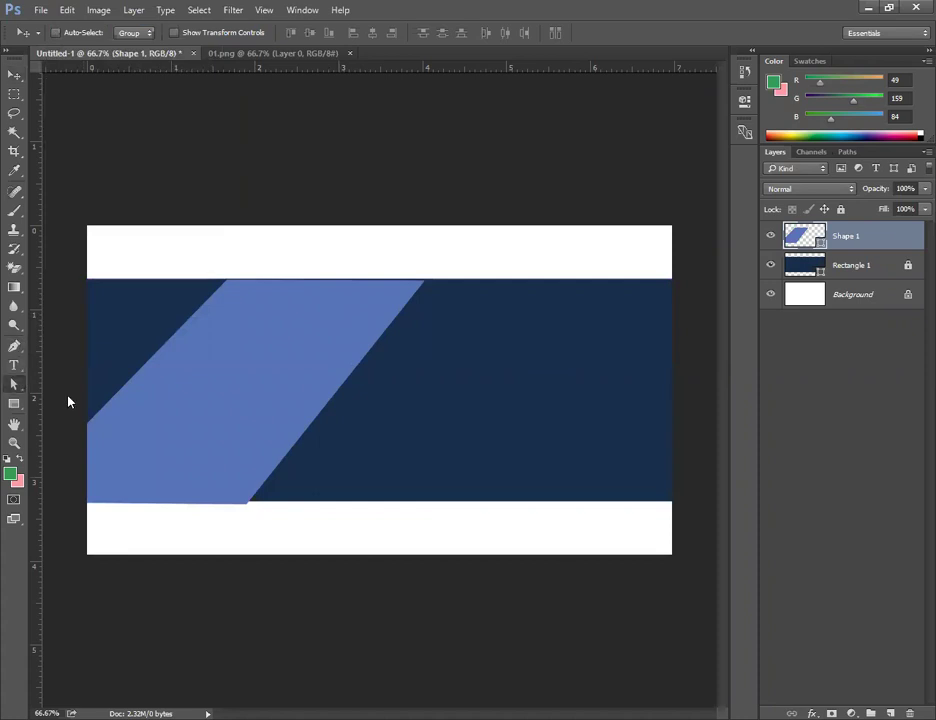
left_click_drag(297, 262, 451, 263)
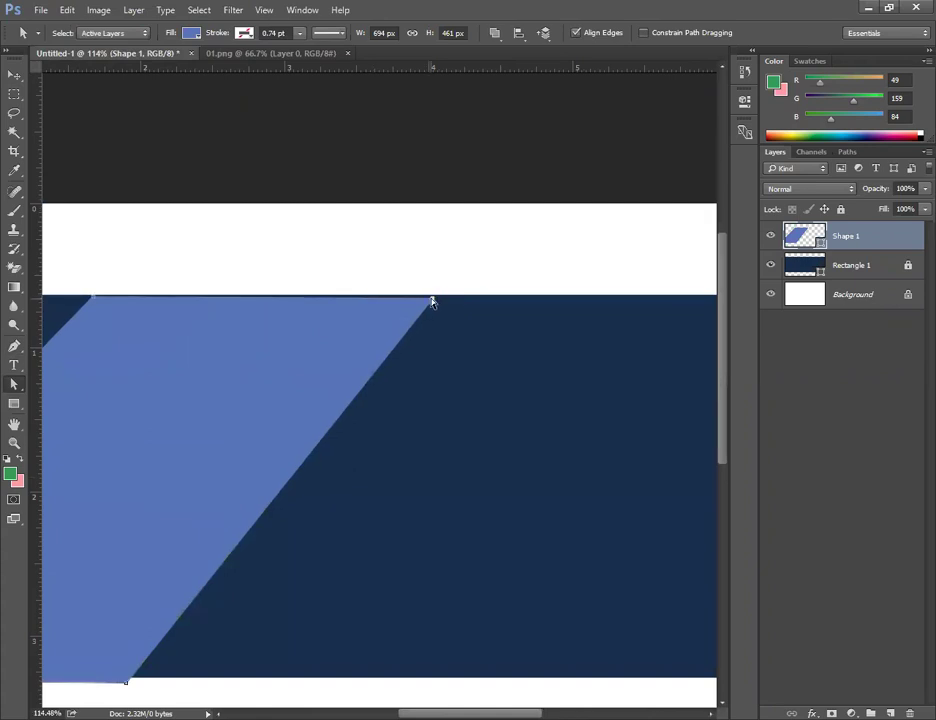
key("Up")
key("Up")
key("Up")
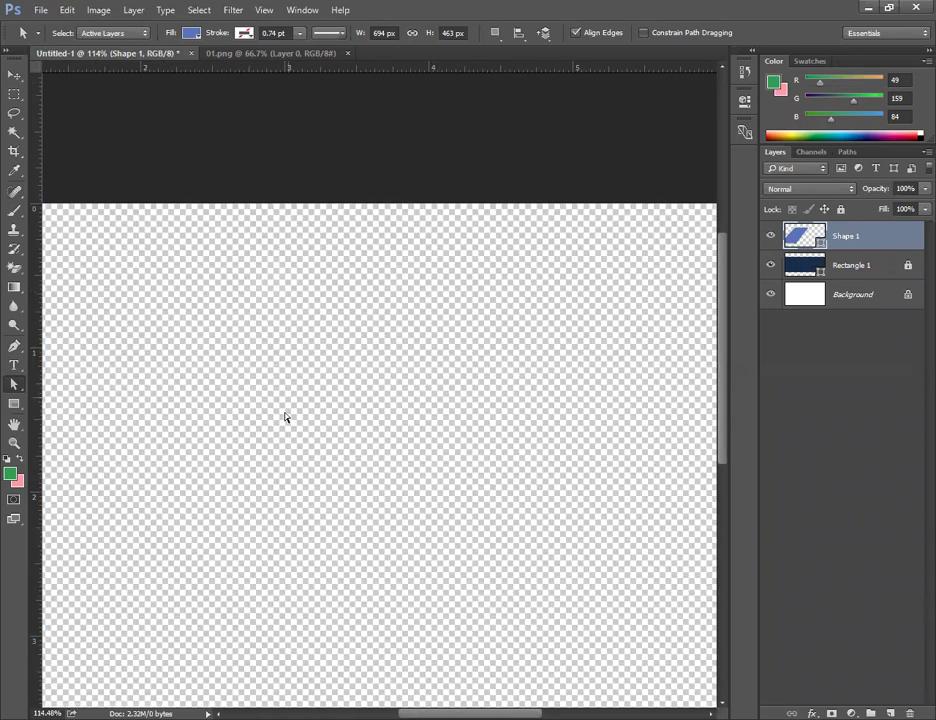
Nudge the slanted shape's lower-right anchor point up about 3 px to meet the navy band's lower edge
left_click_drag(355, 428, 487, 244)
left_click_drag(462, 345, 591, 230)
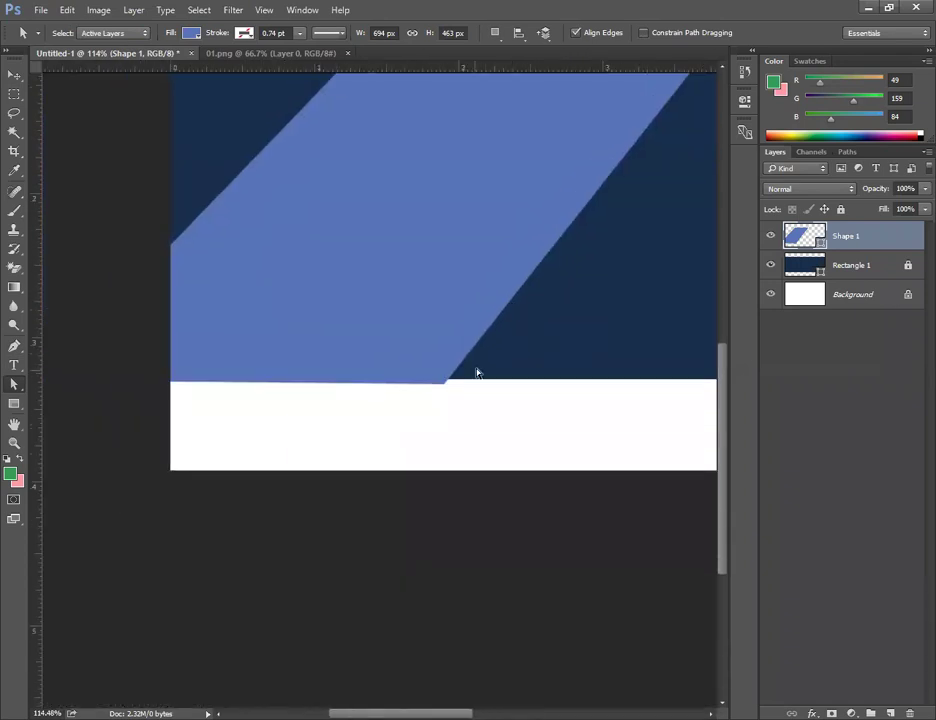
key("Up")
key("Up")
key("Up")
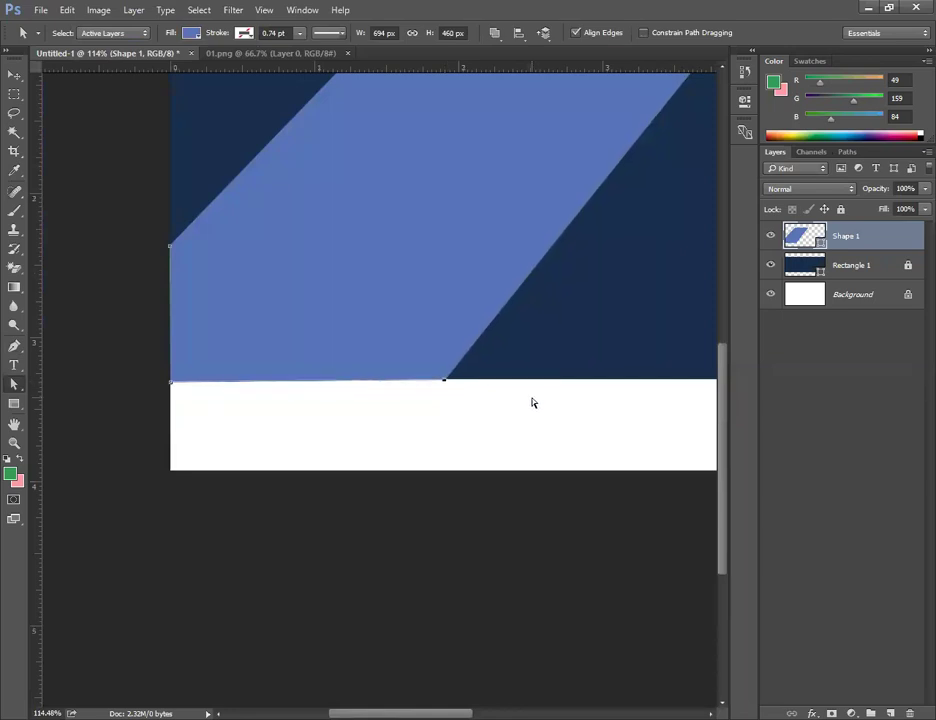
left_click(529, 404)
left_click_drag(441, 378, 447, 379)
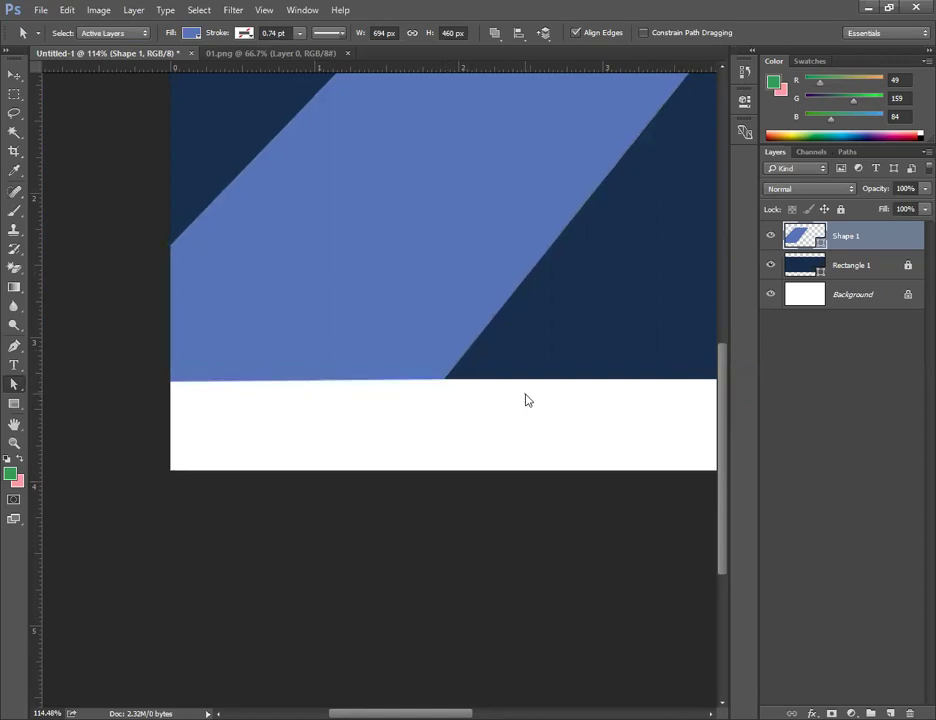
key("ctrl+0")
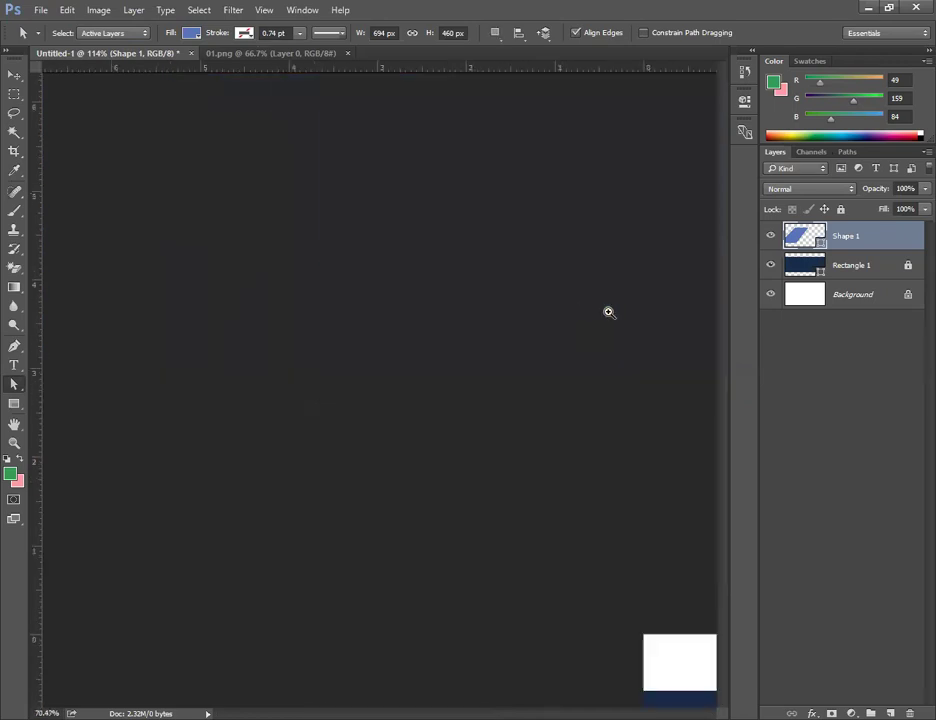
Nudge the slanted shape's upper-right anchor point to the right, widening the shape to 702.5 px
left_click(411, 271)
key("Right")
key("Right")
key("Right")
key("Right")
key("Right")
key("Right")
left_click(466, 259)
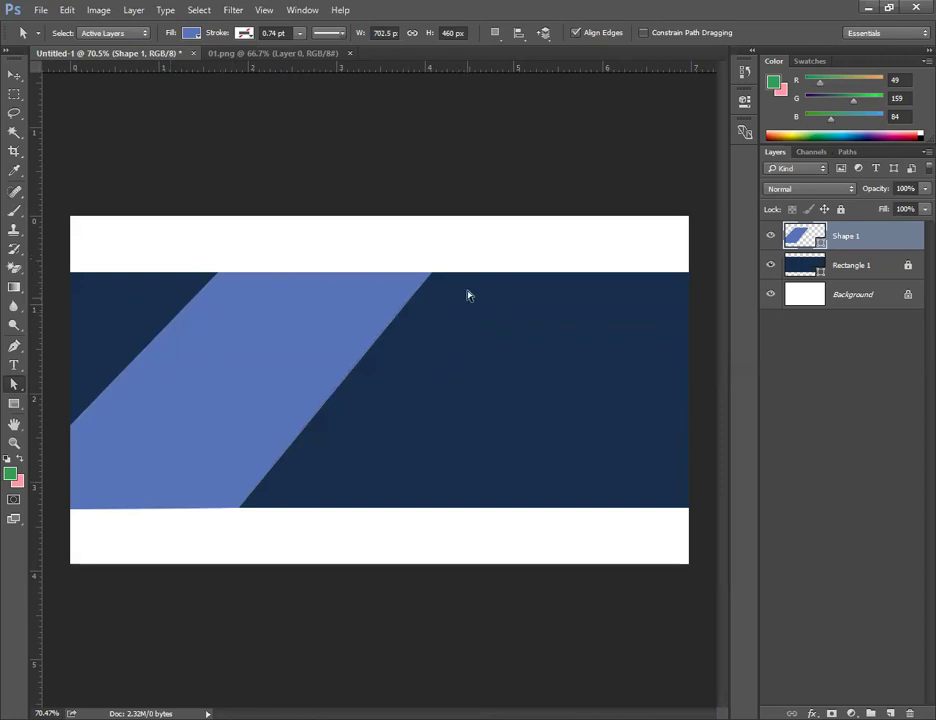
mouse_move(443, 376)
left_mouse_down()
mouse_move(431, 376)
mouse_move(443, 374)
left_mouse_up()
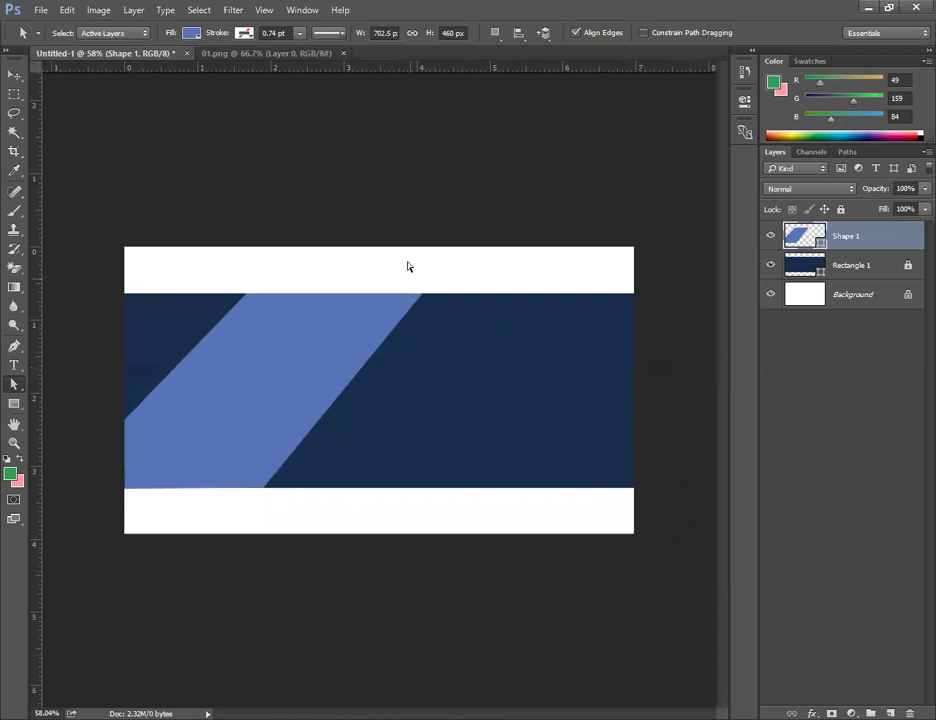
left_click_drag(424, 378, 447, 383)
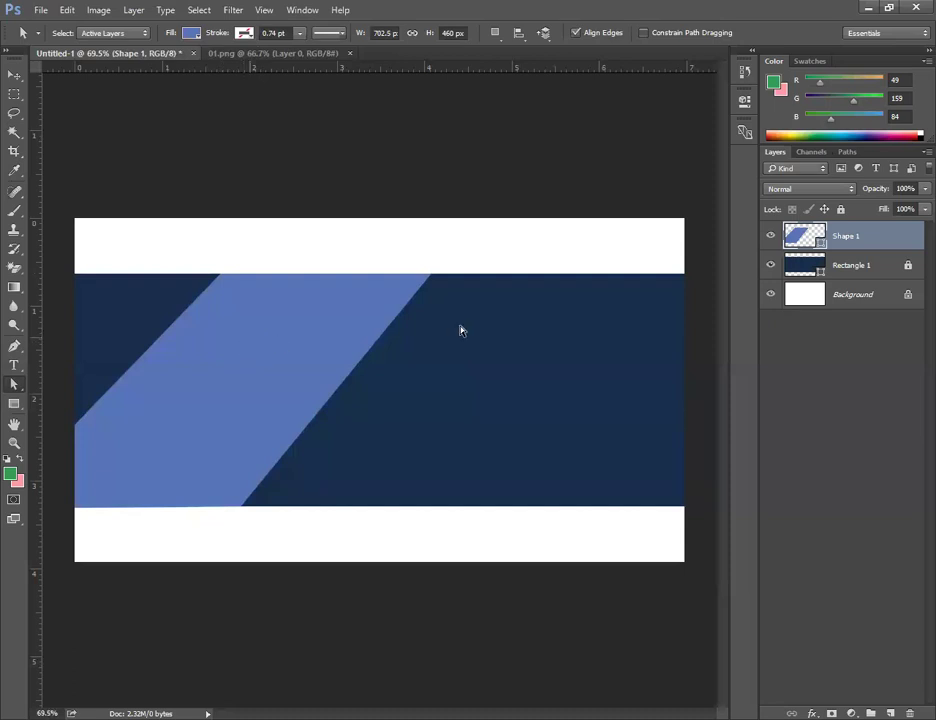
Unlock the Rectangle 1 layer and change its fill to the deeper navy 051f3e
left_click(820, 268)
left_click(478, 280)
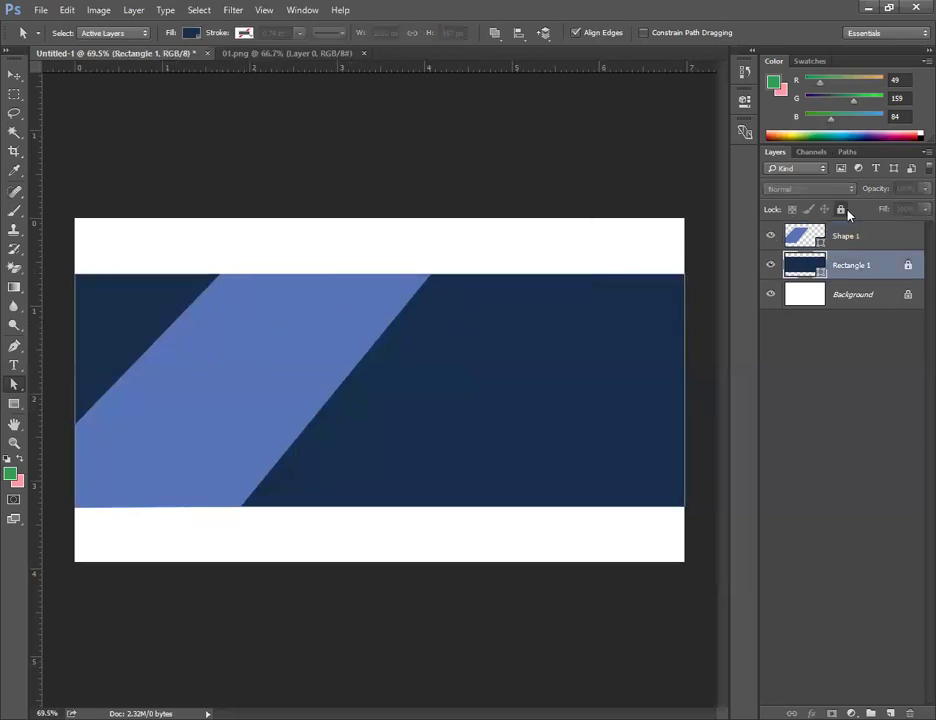
left_click(840, 209)
double_click(820, 268)
left_click_drag(619, 355, 663, 364)
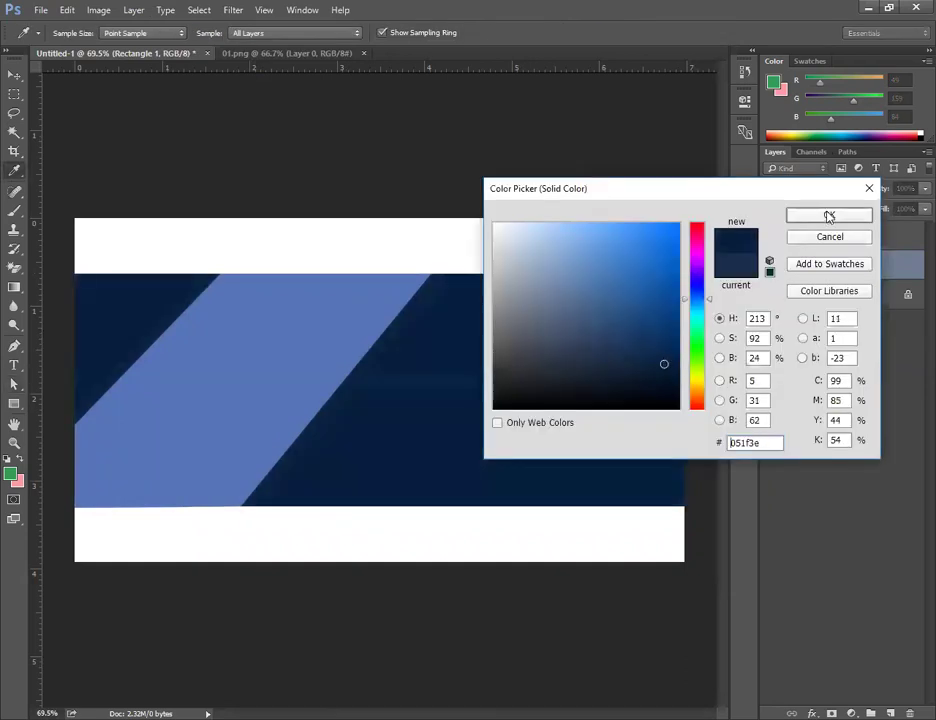
left_click(829, 214)
key("v")
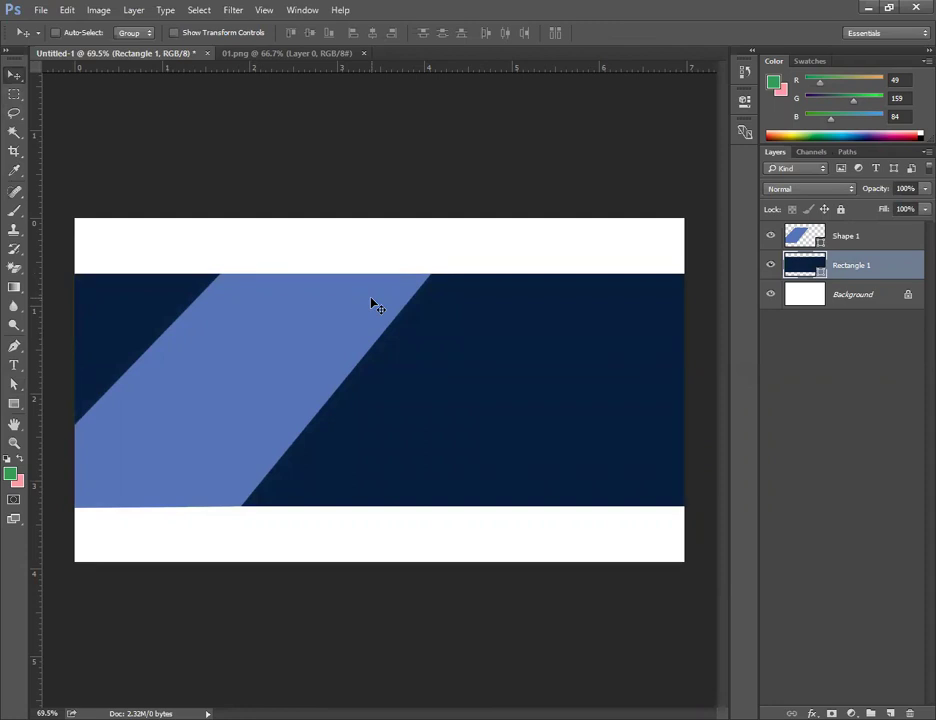
Place the Business-People-HD-Wallpaper1 photo above Rectangle 1 at about 88% scale, covering the whole canvas
key("ctrl+space")
mouse_move(389, 338)
left_mouse_down()
mouse_move(422, 349)
mouse_move(397, 353)
left_mouse_up()
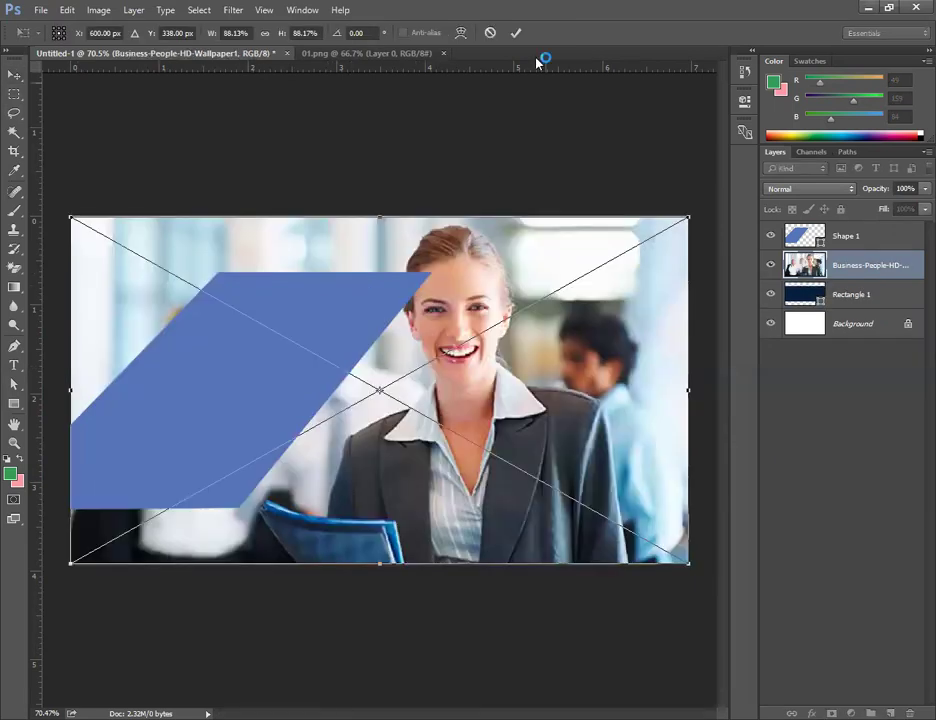
left_click(516, 33)
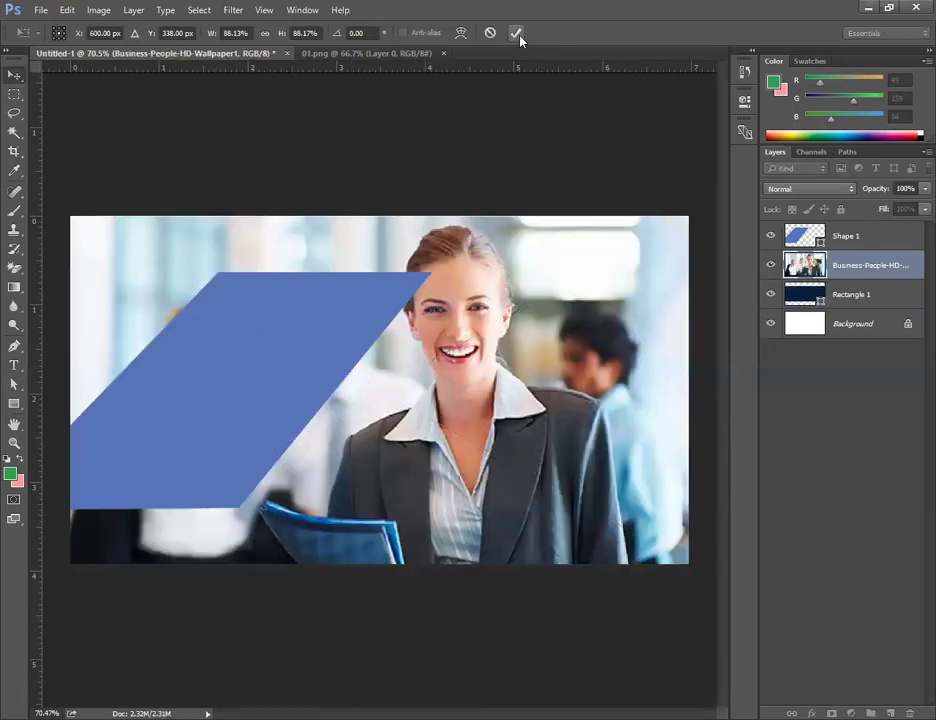
left_click(517, 34)
Move the Business-People photo layer above Shape 1 and clip it to the slanted shape
left_click_drag(869, 272, 801, 240)
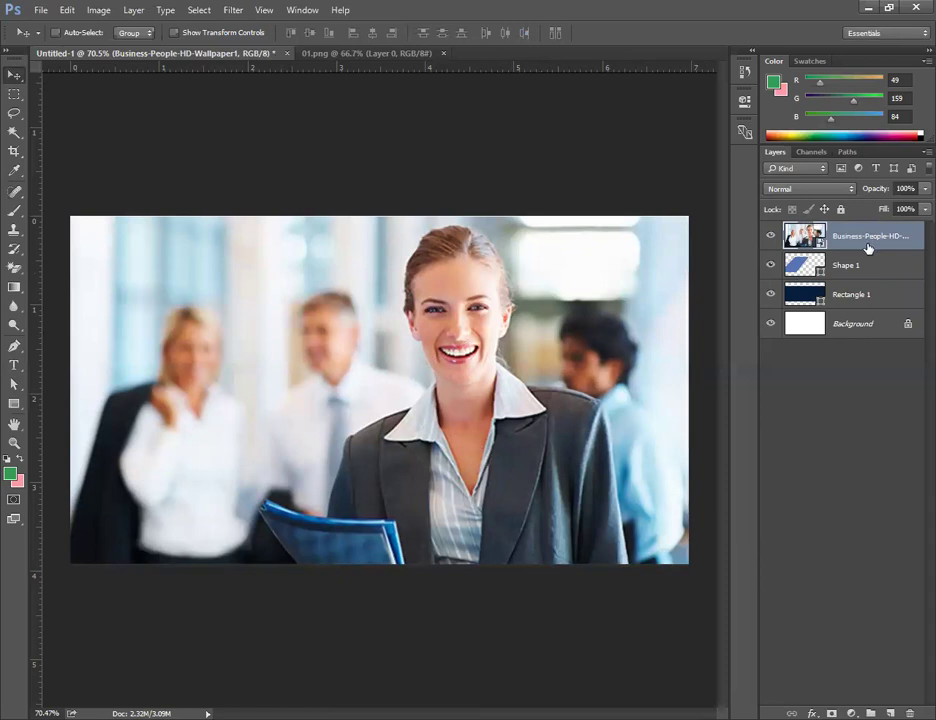
left_click_drag(867, 248, 865, 244)
left_click(869, 249, "alt")
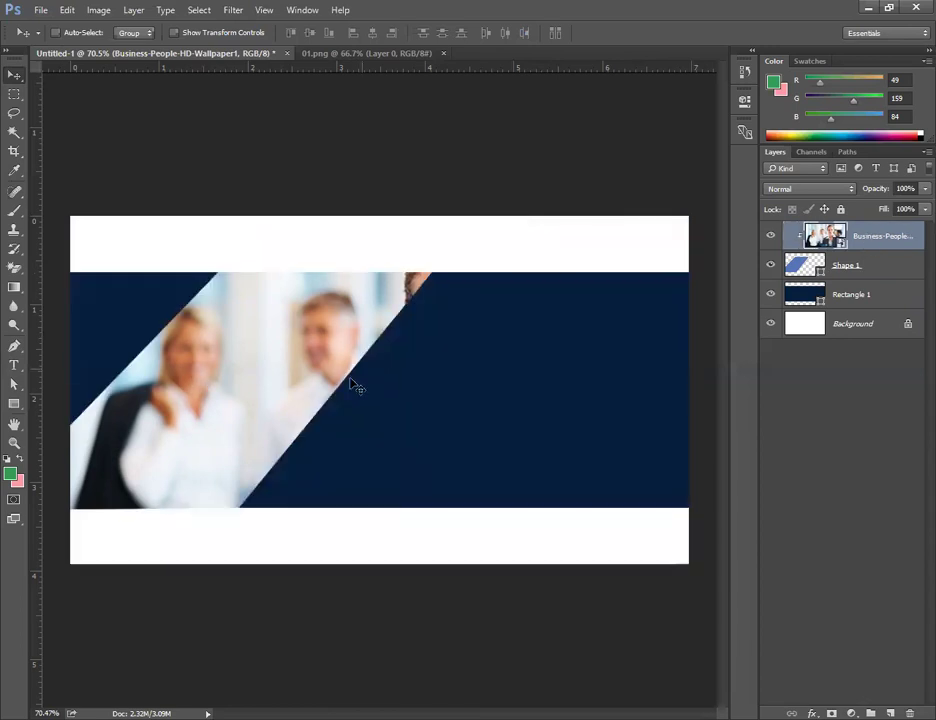
Shift the clipped photo so the smiling woman sits within the slanted shape, and scale it down to about 73%
left_click_drag(305, 362, 238, 393)
left_click_drag(453, 389, 424, 398)
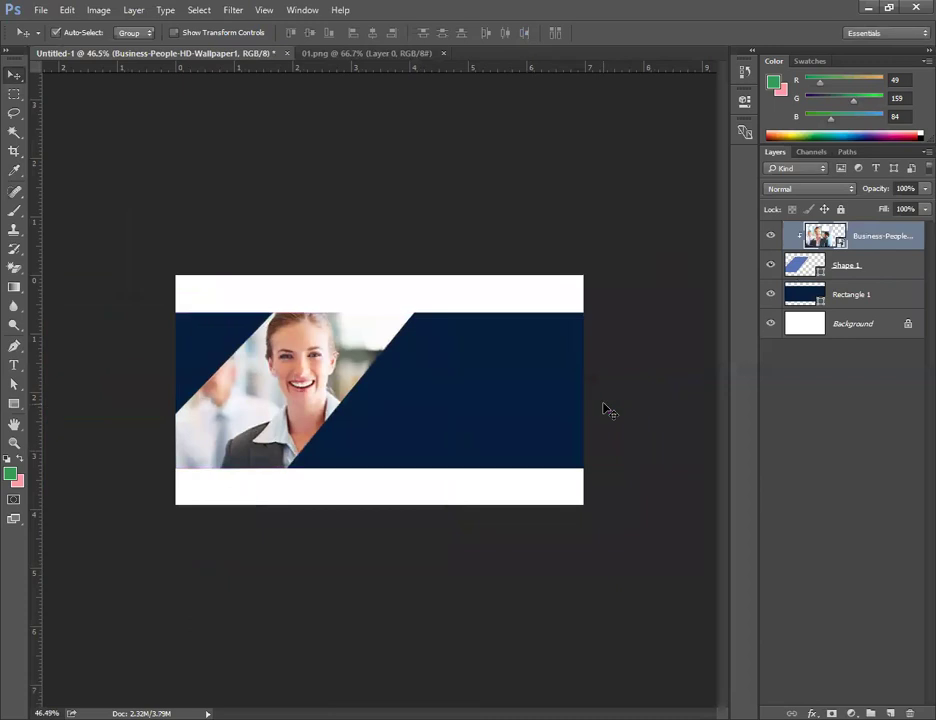
key("ctrl+t")
left_click_drag(454, 298, 423, 314)
left_click_drag(394, 369, 404, 362)
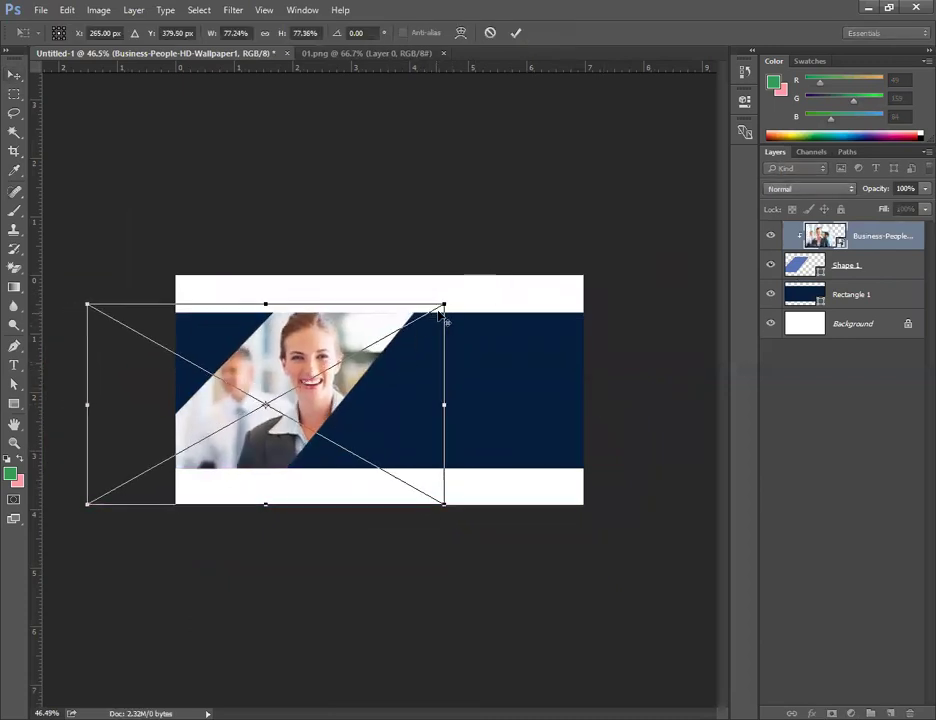
left_click_drag(438, 312, 433, 308)
left_click_drag(416, 355, 413, 349)
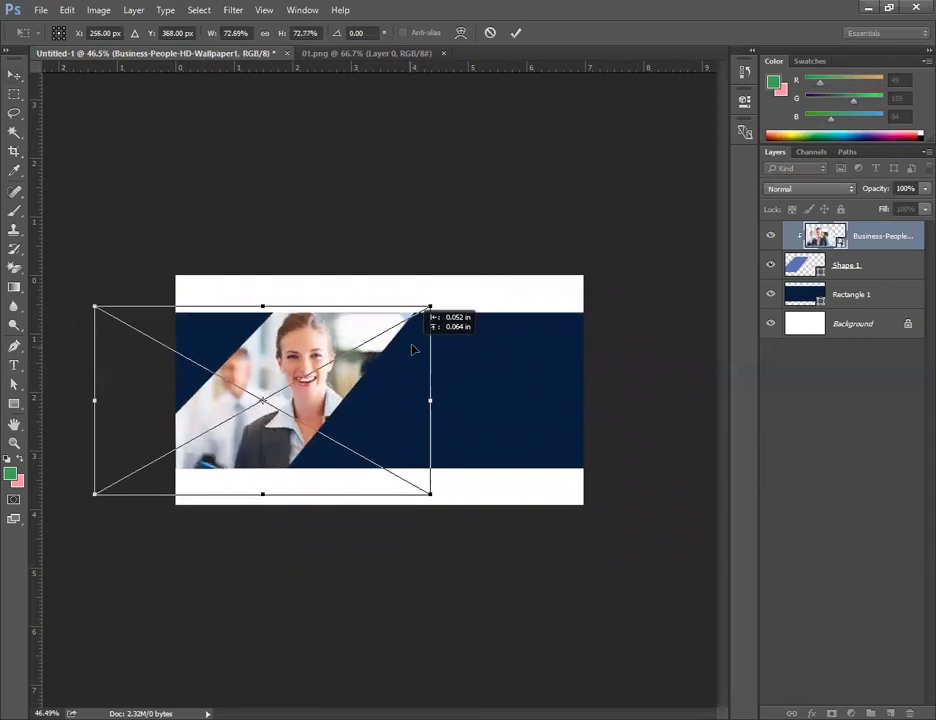
left_click(516, 32)
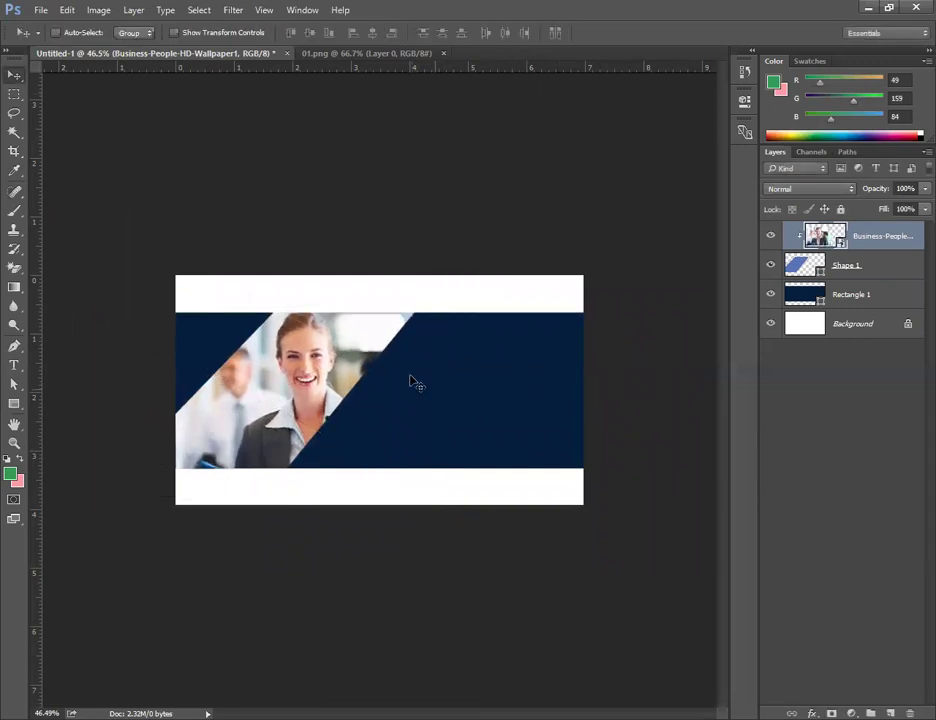
Duplicate the Shape 1 layer beneath the clipped photo
scroll(413, 381, "up", 3)
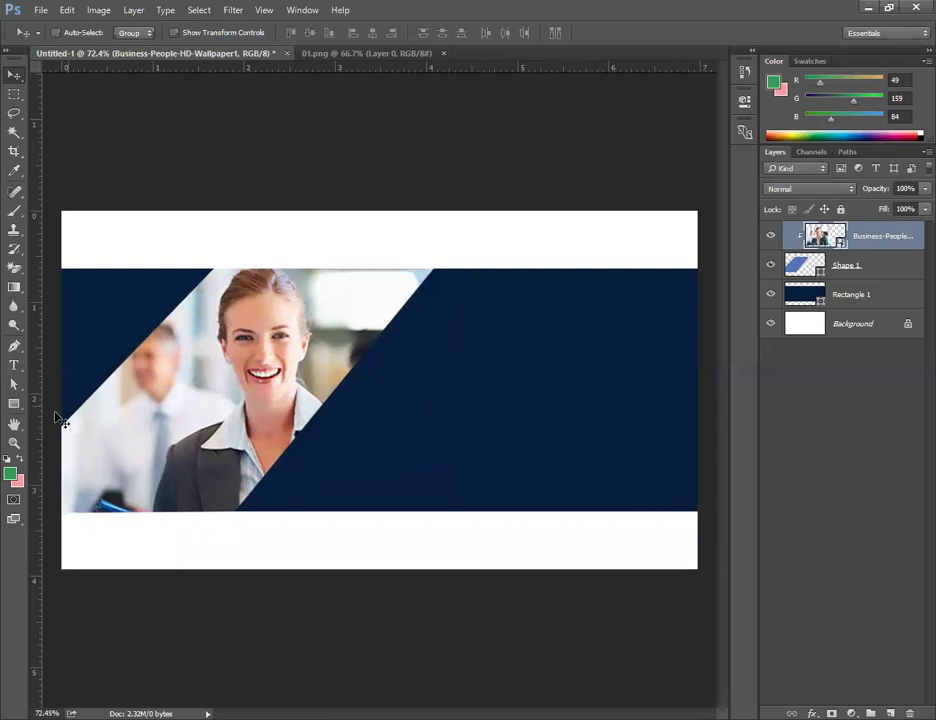
left_click(875, 270)
key("ctrl")
key("ctrl+j")
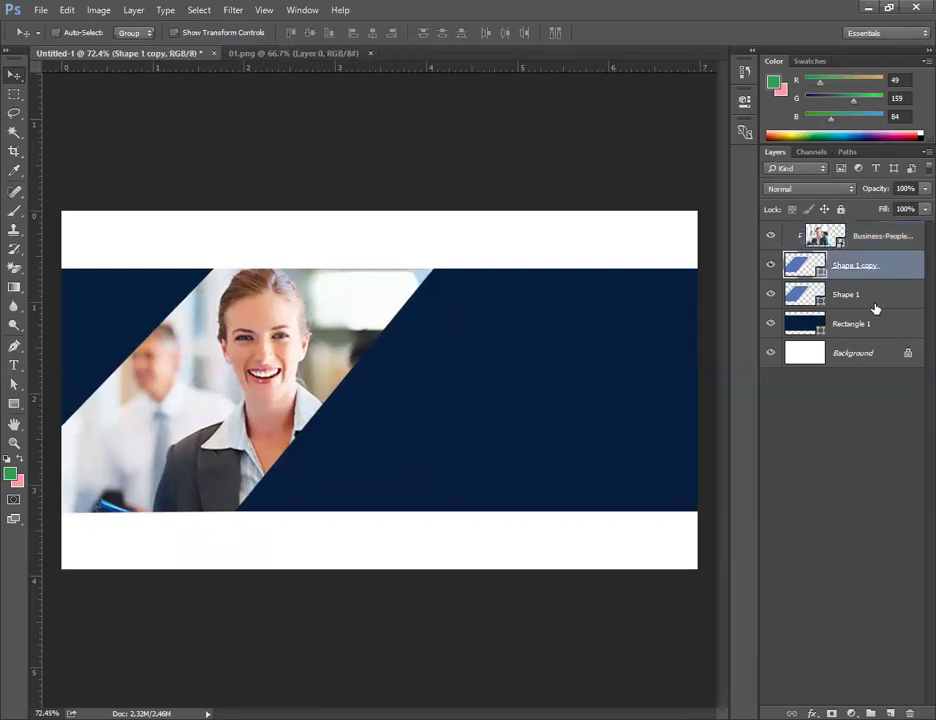
Change the fill of the lower Shape 1 layer to orange f8761f
left_click(865, 305)
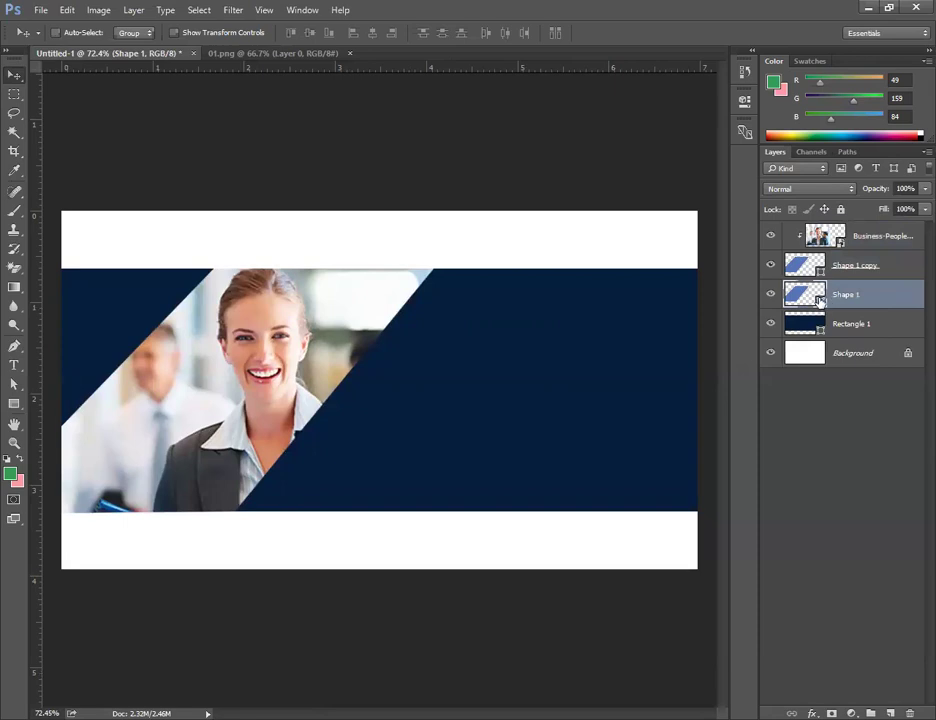
double_click(819, 300)
left_click(697, 397)
left_click(656, 228)
left_click(829, 215)
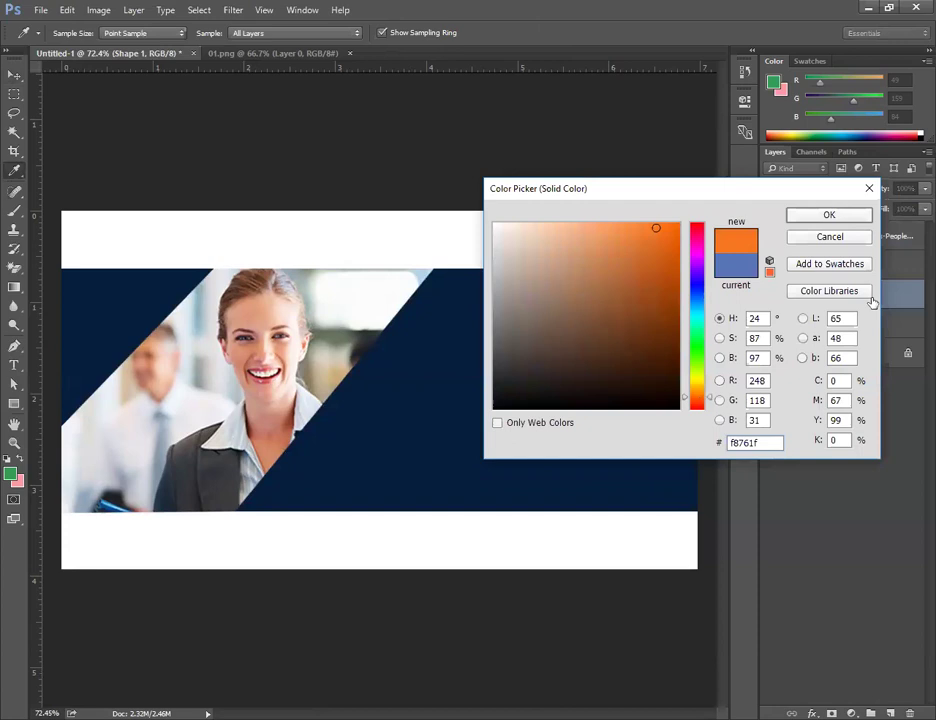
Stretch the orange Shape 1 about its centre to 109.75% width so orange strips border the photo's slanted edges
key("ctrl+t")
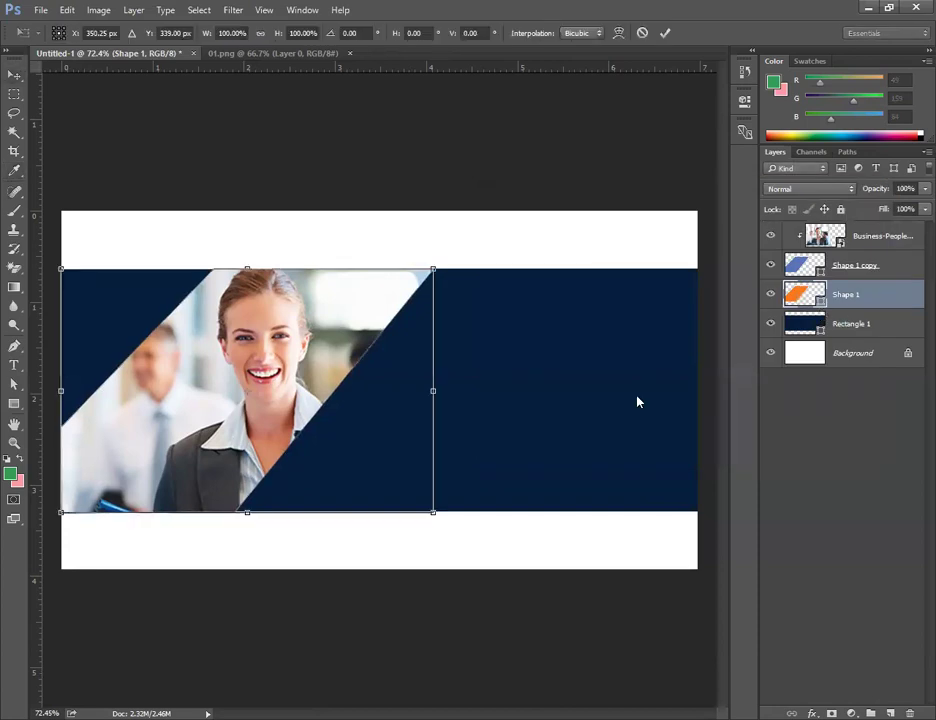
left_click_drag(433, 387, 452, 392)
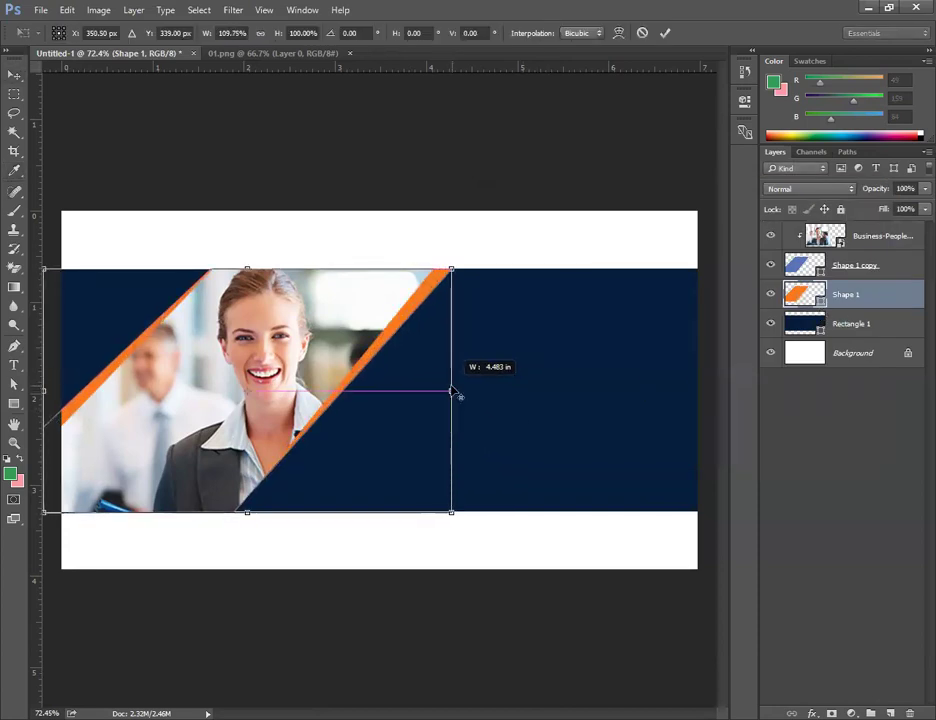
left_click(664, 33)
key("ctrl+minus")
left_click_drag(588, 317, 417, 233)
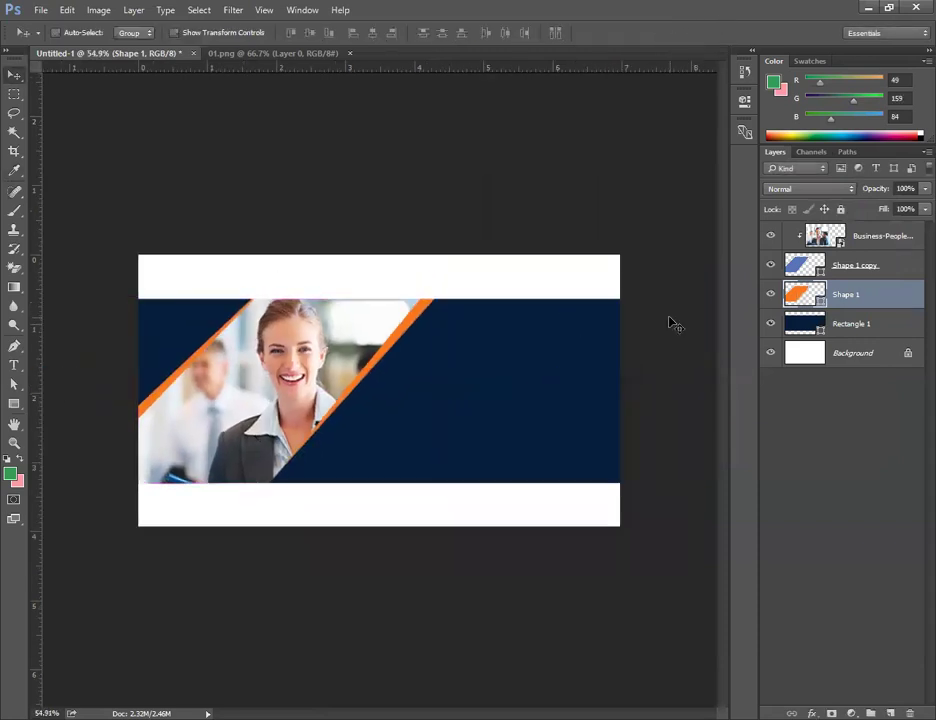
Place the IBM-Watson-Assistant-Continues-to-Drive-Global-Business-Transformation-2 image between Rectangle 1 and the Background at 31.40% scale, covering the canvas
scroll(439, 349, "up", 2)
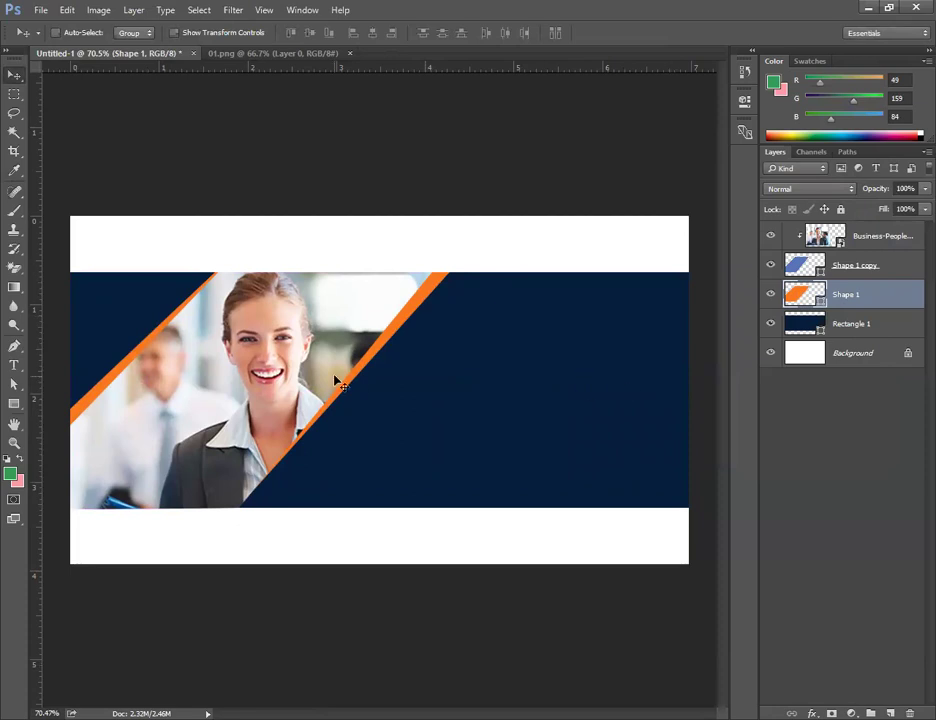
scroll(516, 359, "down", 2)
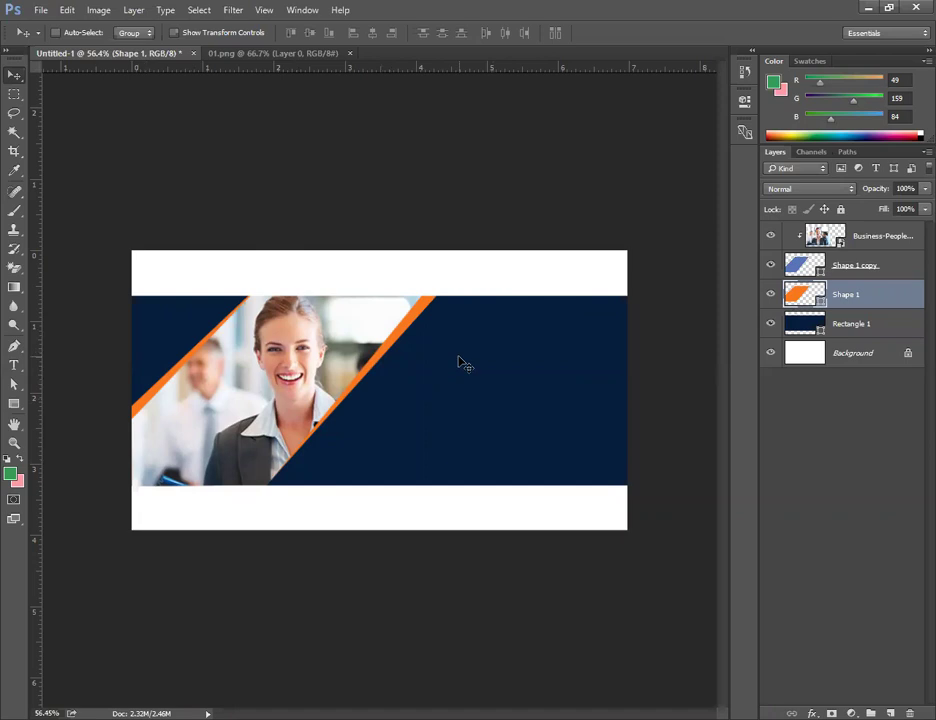
left_click_drag(462, 357, 478, 355)
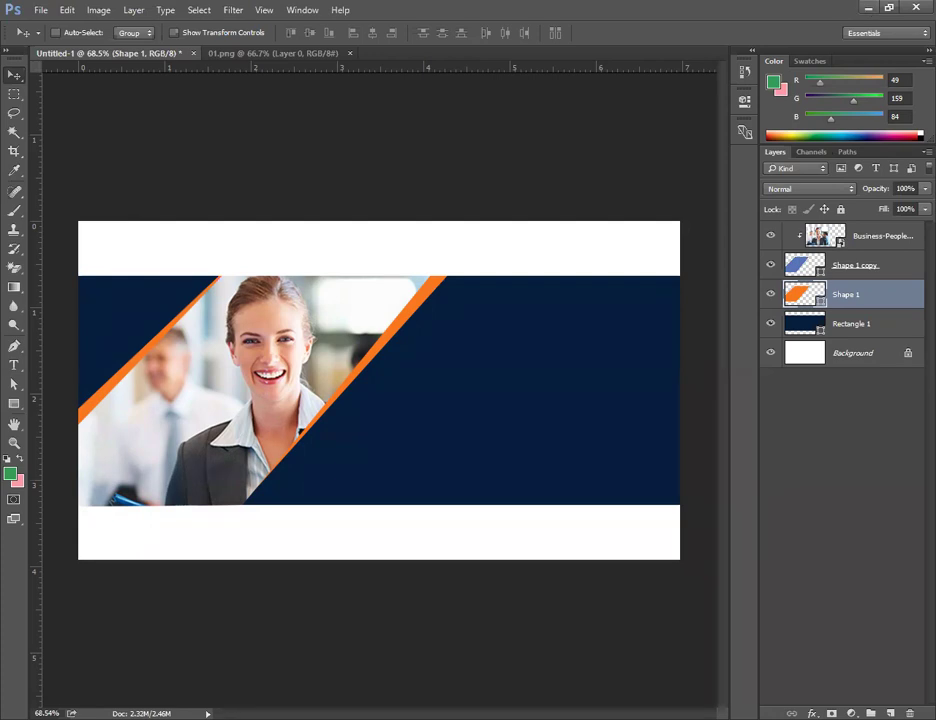
left_click(150, 247, "ctrl")
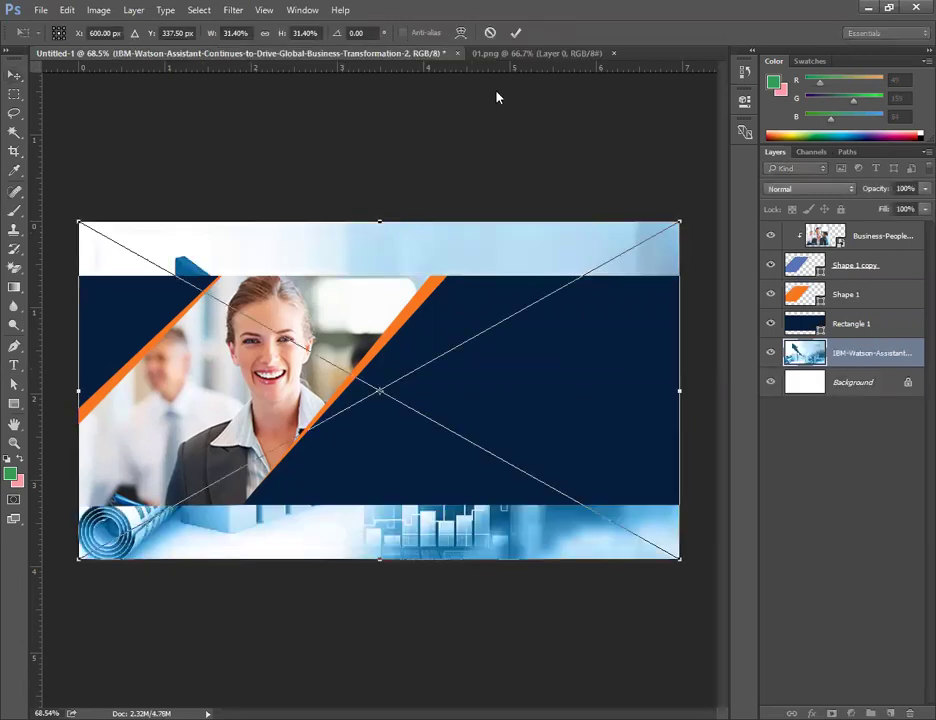
left_click(516, 33)
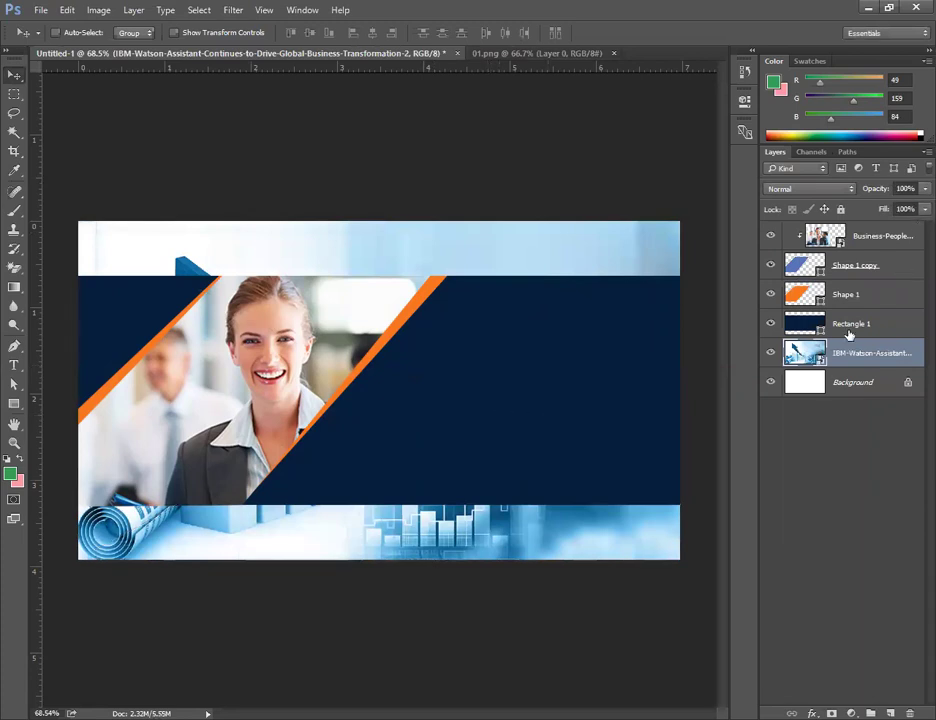
Lower the Rectangle 1 layer's opacity to 88% so the background image shows through the navy band
key("alt+bracketright")
left_click(913, 193)
left_click(913, 207)
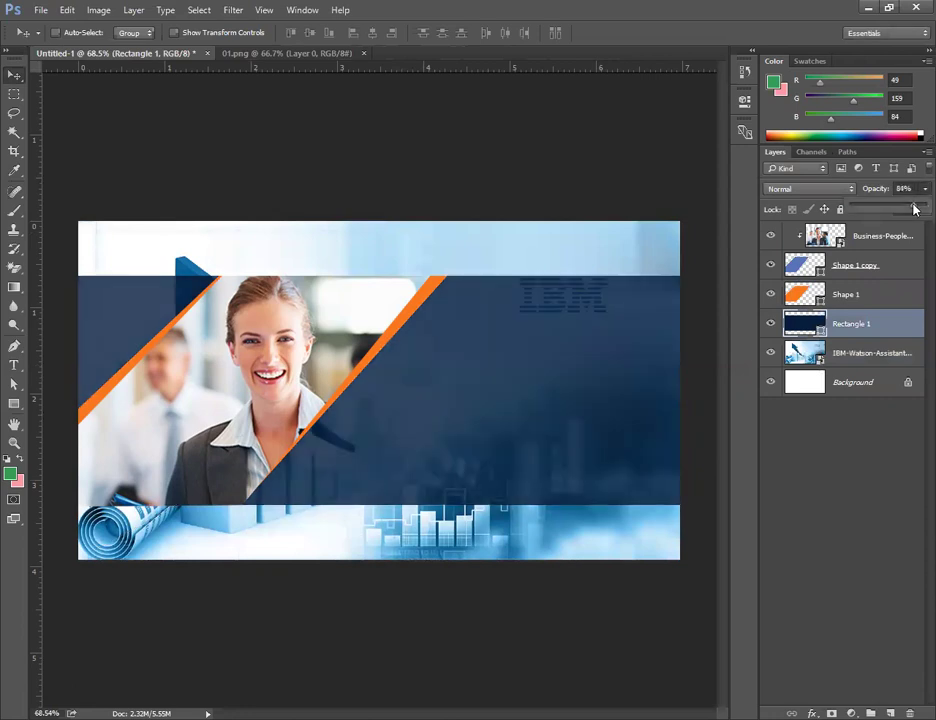
left_click_drag(913, 207, 916, 207)
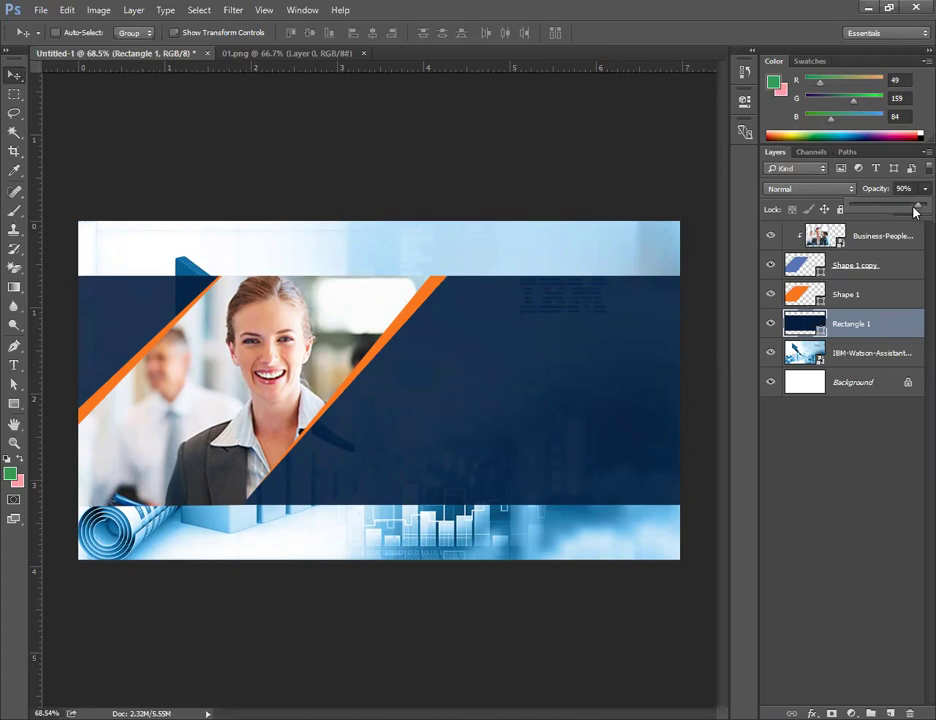
left_click_drag(913, 208, 911, 209)
left_click(571, 413)
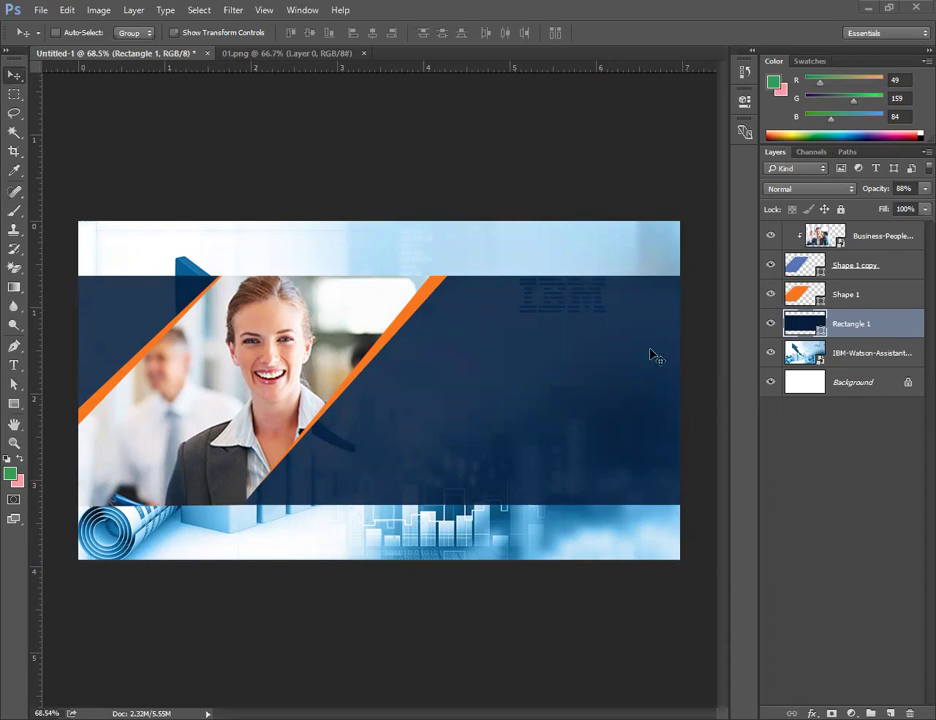
Open the two name text lines in FB cover page 2.psd with the Type tool to inspect them
key("t")
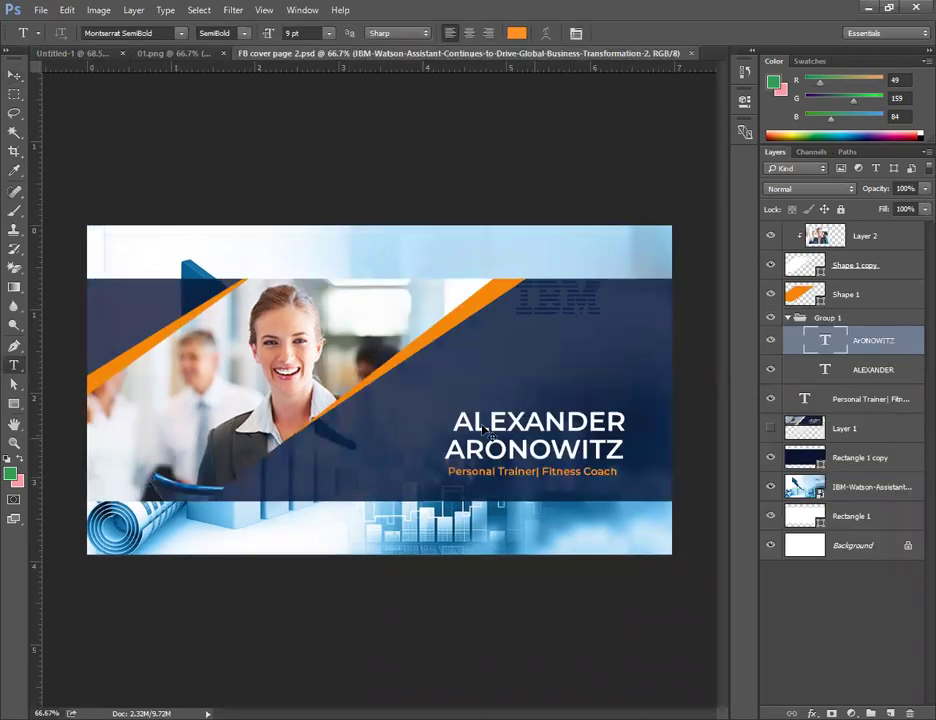
left_click(530, 449)
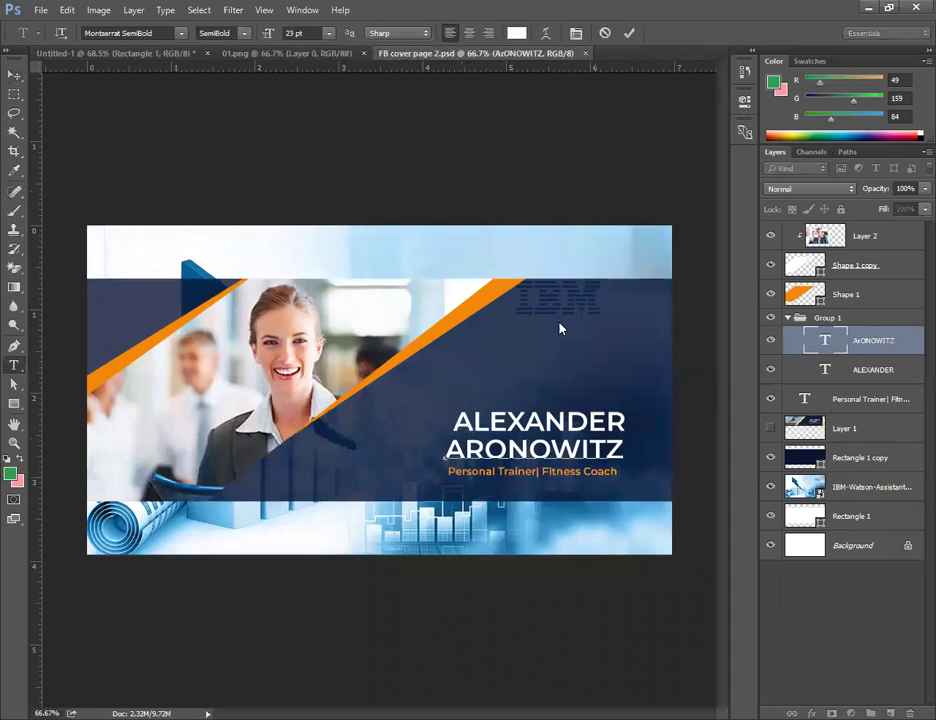
key("ctrl+Return")
left_click(450, 421)
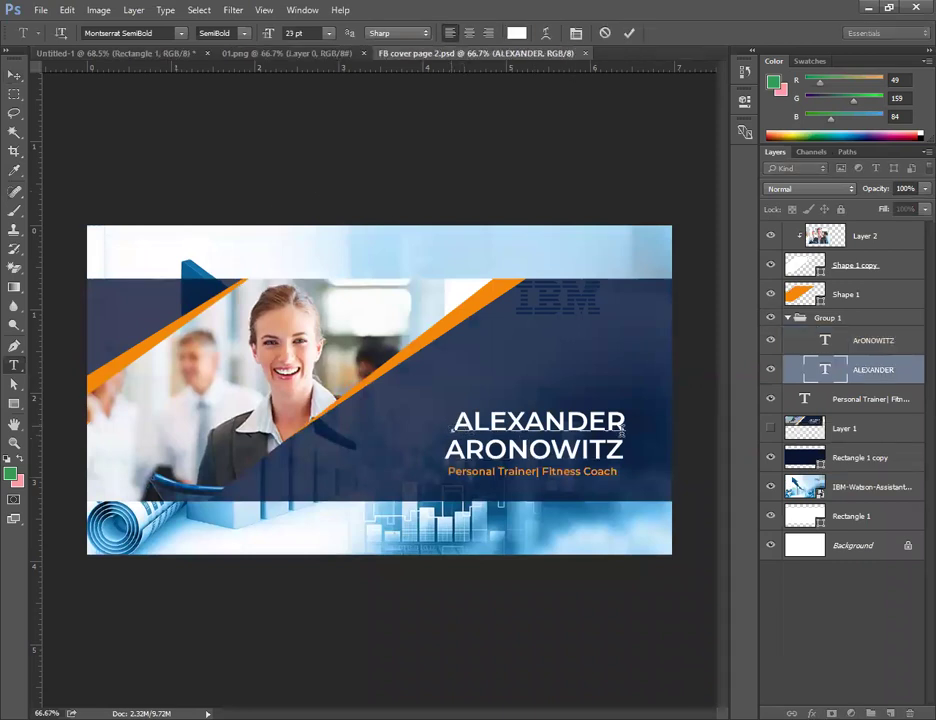
left_click_drag(452, 421, 628, 422)
key("ctrl+Return")
Copy the two name layers and the Personal Trainer| Fitness Coach layer into Untitled-1, placing them on the lower navy band beside the photo
left_click(886, 397, "ctrl")
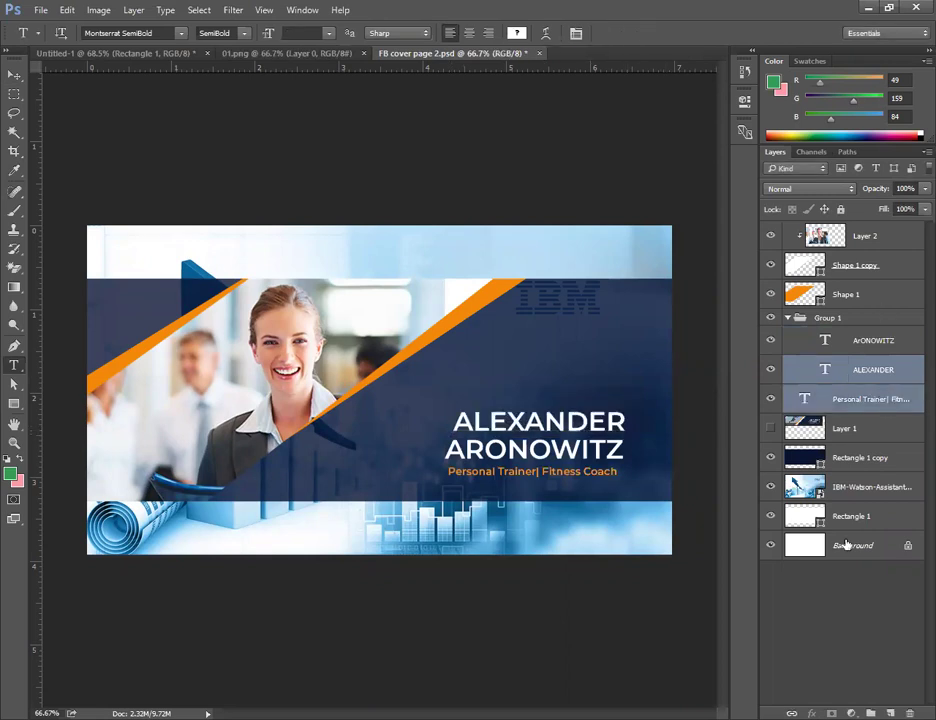
left_click(880, 345, "shift")
key("v")
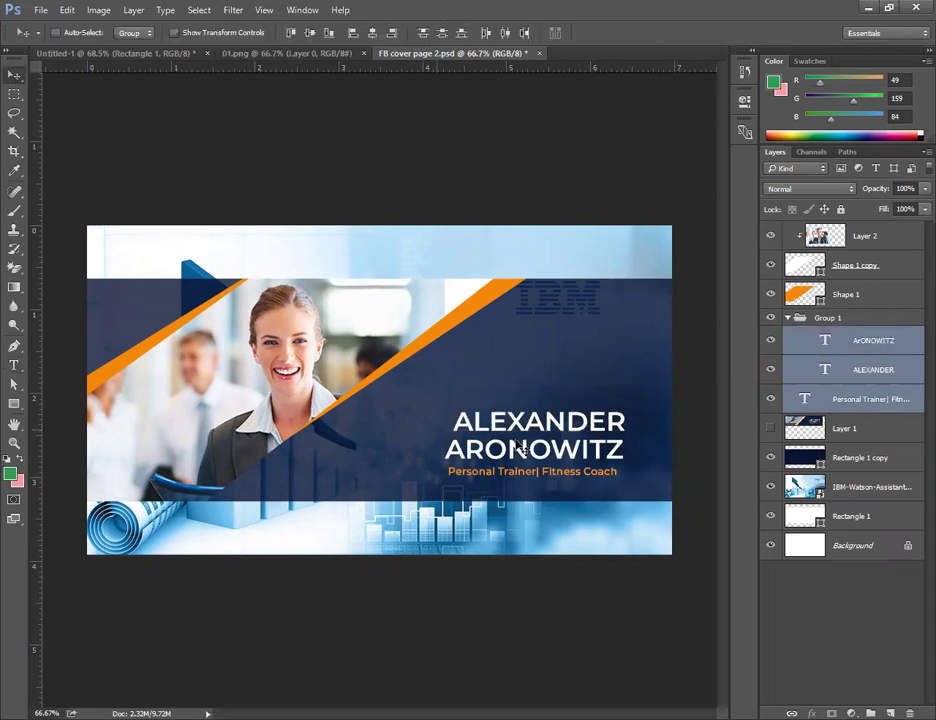
left_click_drag(529, 408, 520, 323)
left_click_drag(180, 55, 544, 326)
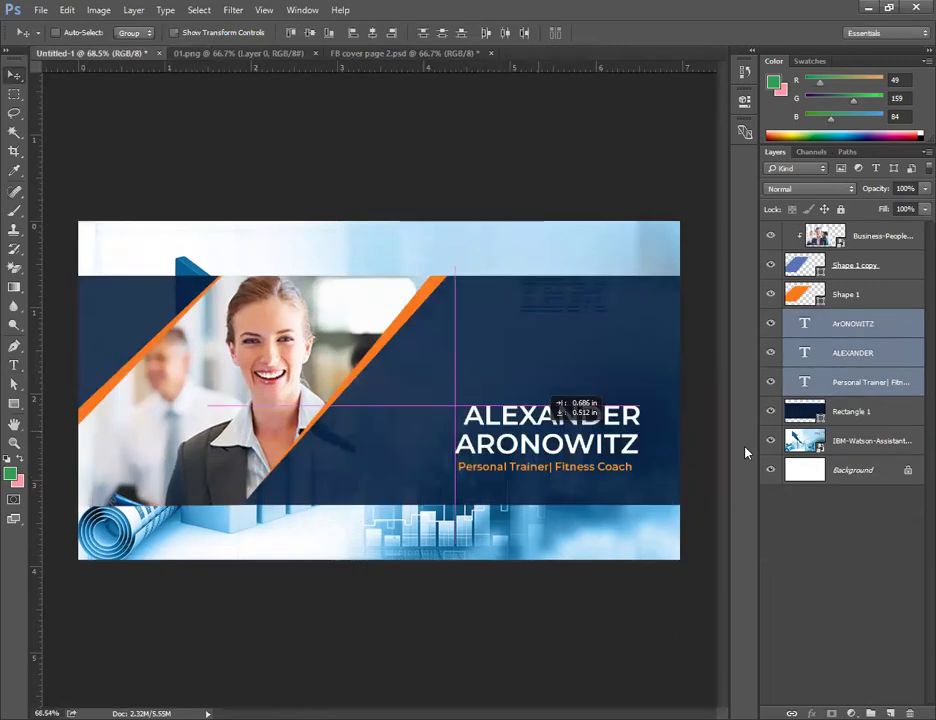
left_click_drag(565, 538, 535, 455)
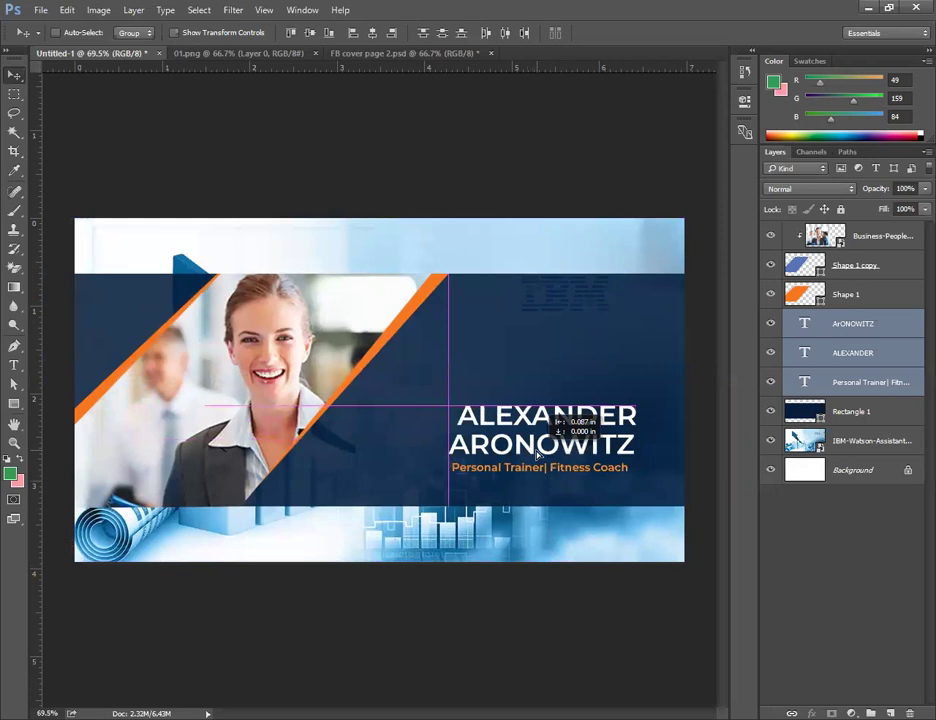
scroll(548, 541, "down", 1)
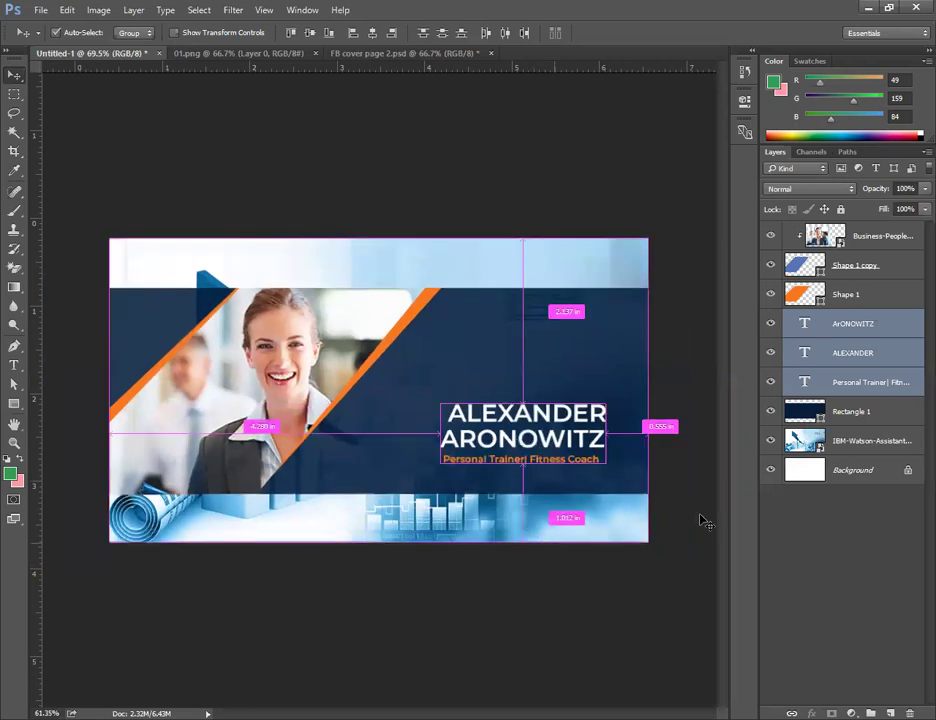
left_click(851, 444)
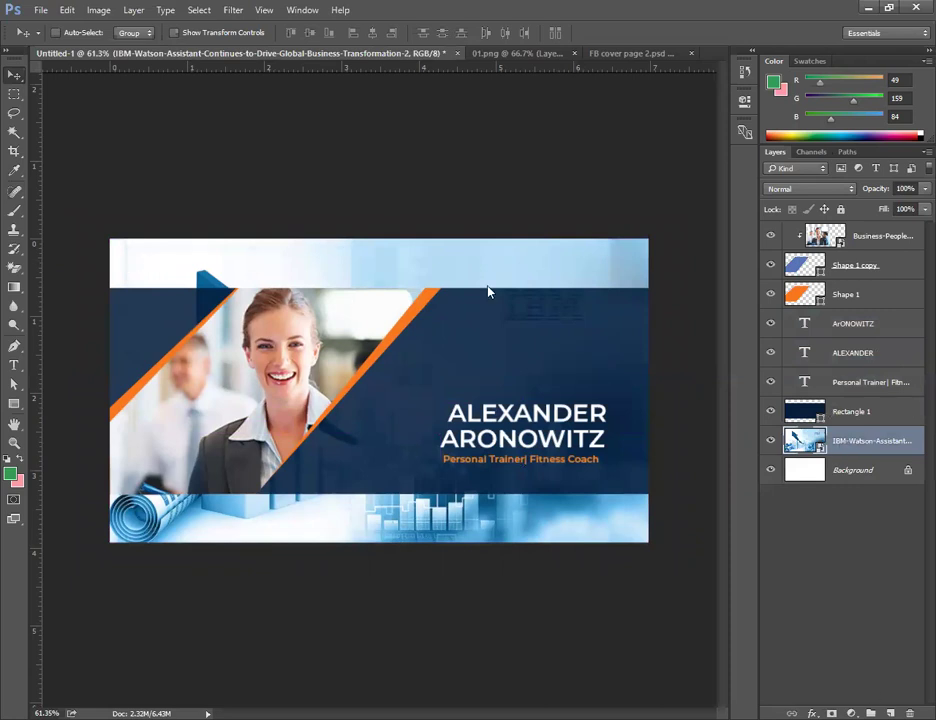
key("Delete")
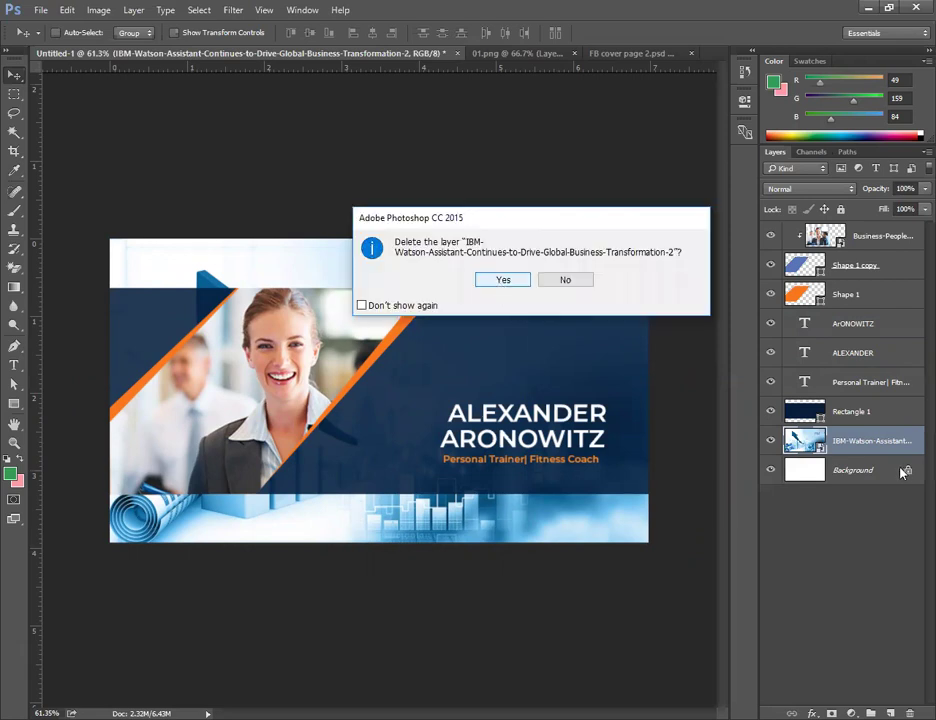
key("Escape")
Add a layer above the IBM-Watson-Assistant image and brush green over the exposed background strips with a soft 500 px brush at 17% opacity
left_click(859, 444)
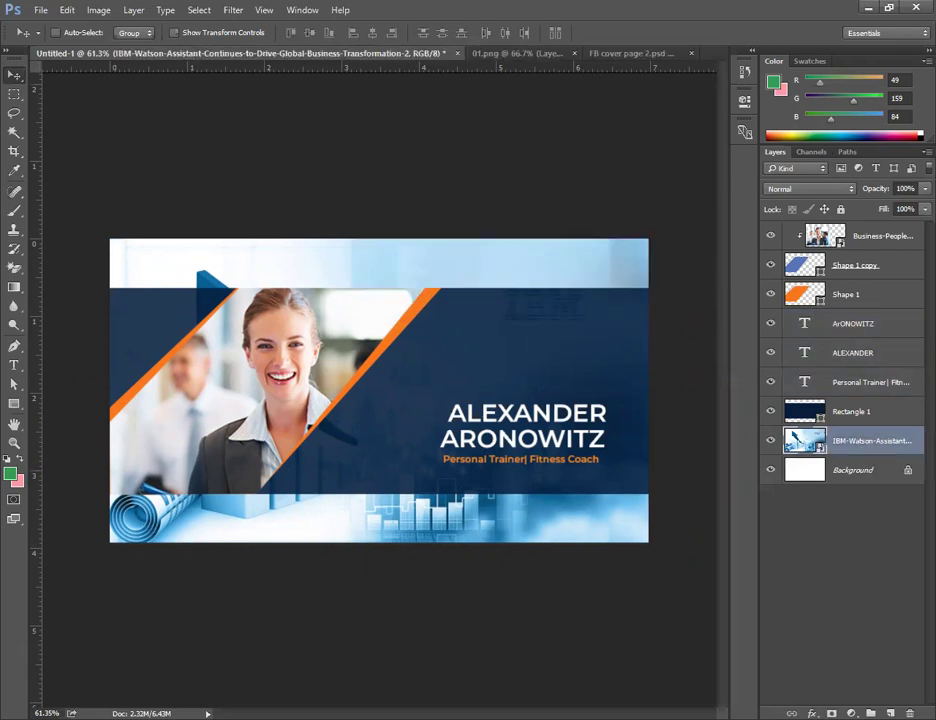
key("ctrl+shift+alt+n")
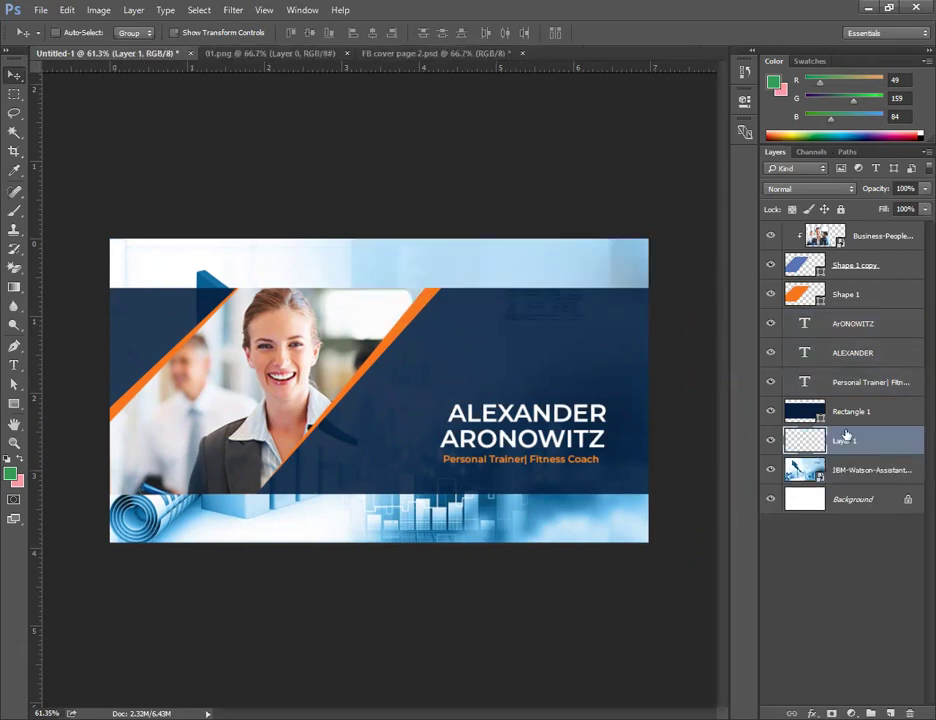
left_click(10, 214)
left_click(68, 39)
left_click(77, 146)
key("Return")
key("bracketright")
key("bracketright")
key("bracketright")
left_click_drag(140, 200, 564, 218)
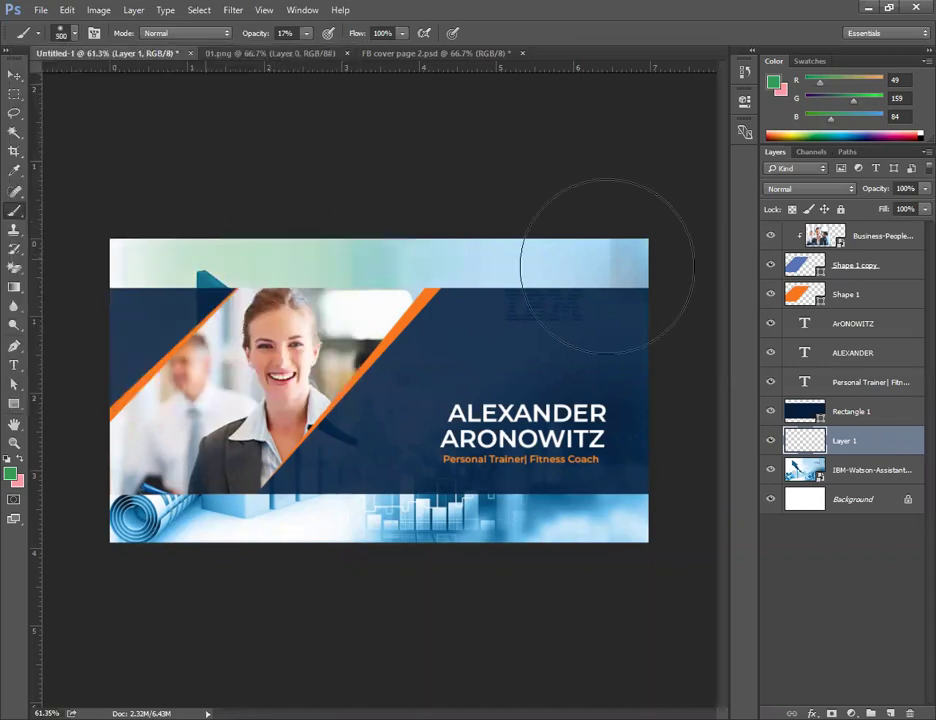
left_click_drag(175, 518, 150, 533)
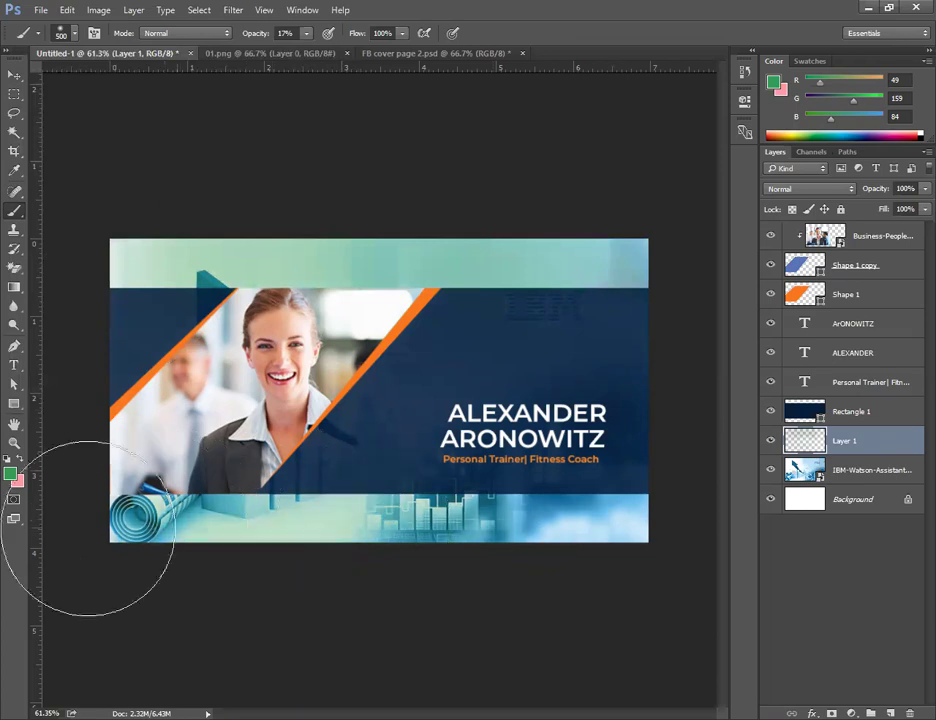
Sample the navy band's dark blue (RGB 30, 56, 83) as foreground colour and brush it over the strips above and below the band
left_click(14, 473)
left_click(440, 340)
left_click(818, 215)
left_click_drag(241, 274, 188, 261)
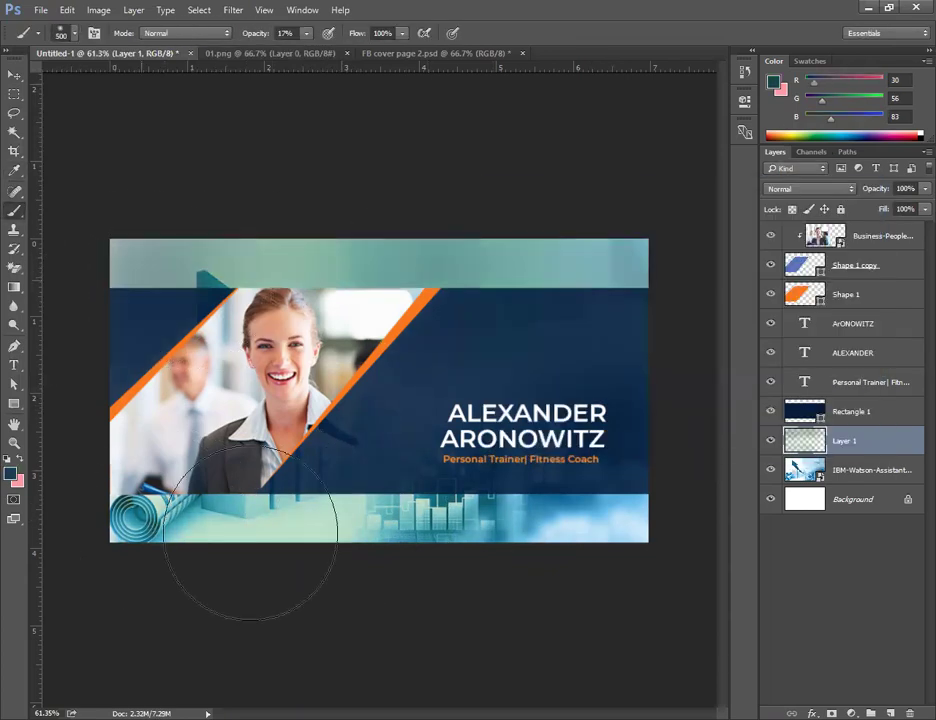
mouse_move(401, 531)
left_mouse_down()
mouse_move(234, 531)
mouse_move(522, 531)
mouse_move(404, 528)
mouse_move(645, 519)
mouse_move(609, 503)
mouse_move(284, 522)
left_mouse_up()
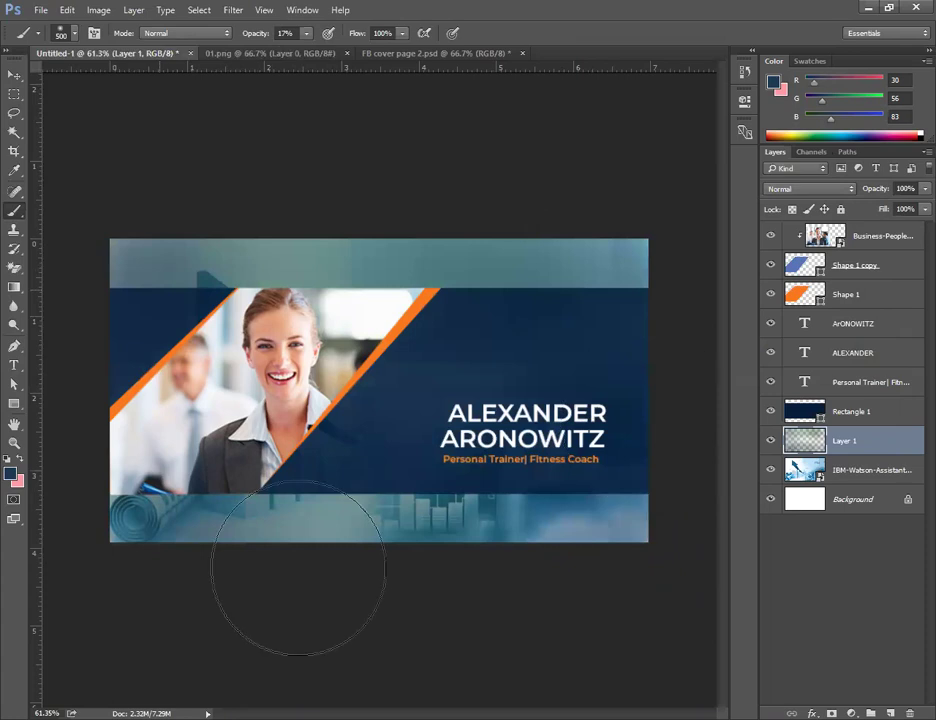
key("ctrl+z")
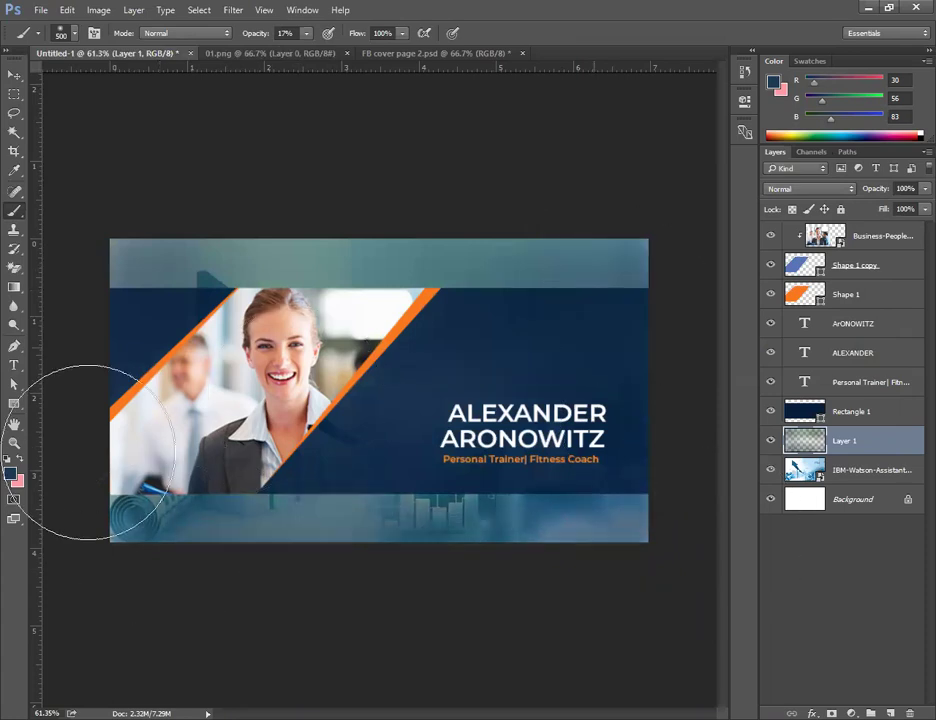
Brush the border's orange f8761f over the background strips on Layer 1, and hide that layer
left_click(9, 476)
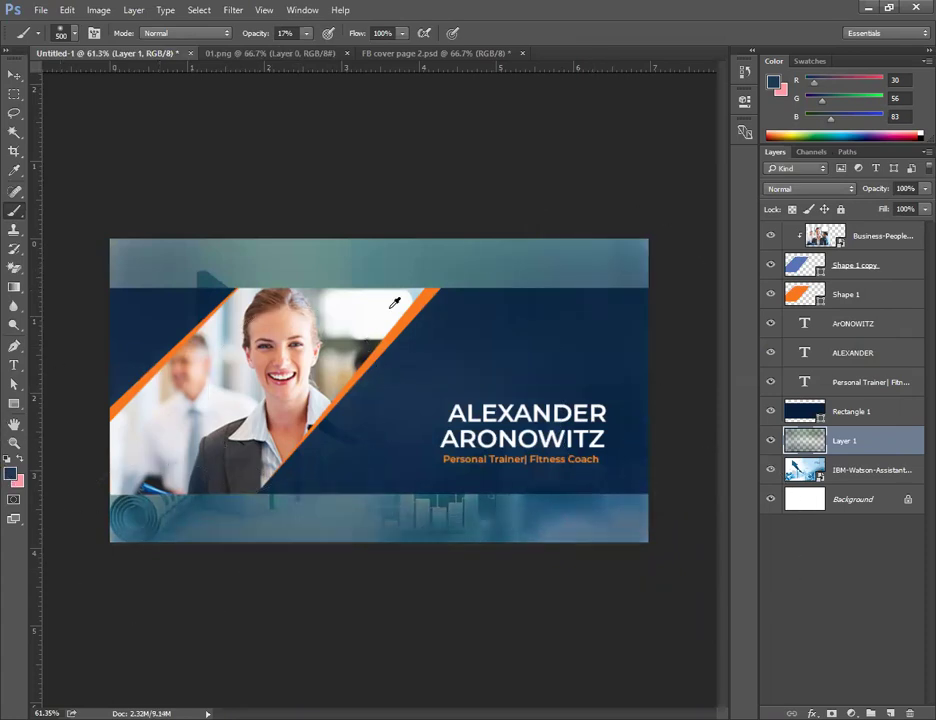
left_click(421, 305)
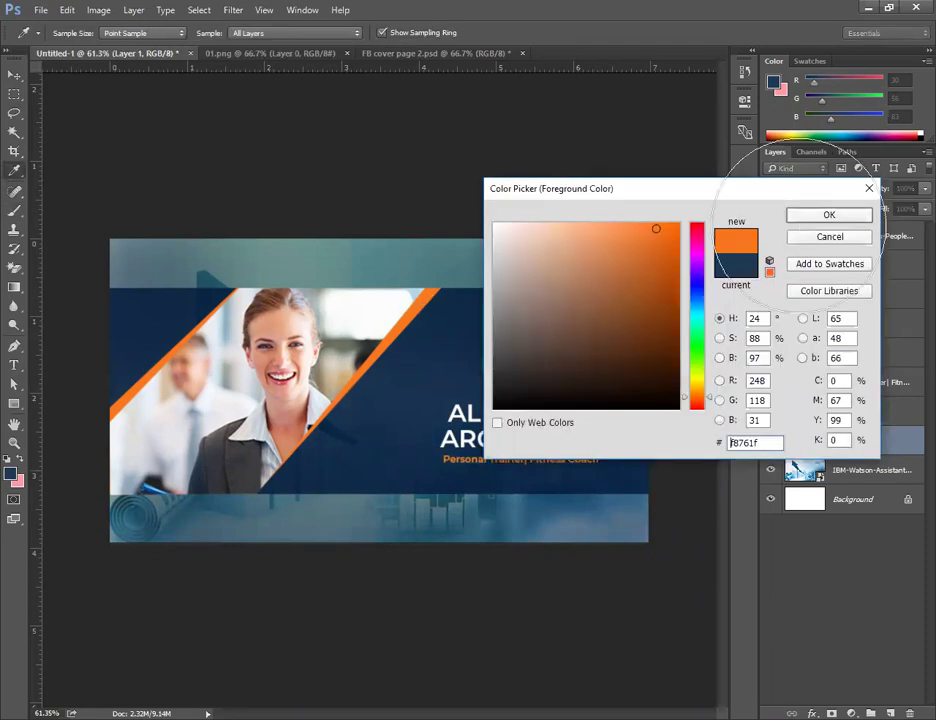
left_click(826, 215)
mouse_move(202, 526)
left_mouse_down()
mouse_move(537, 524)
mouse_move(619, 512)
mouse_move(596, 292)
left_mouse_up()
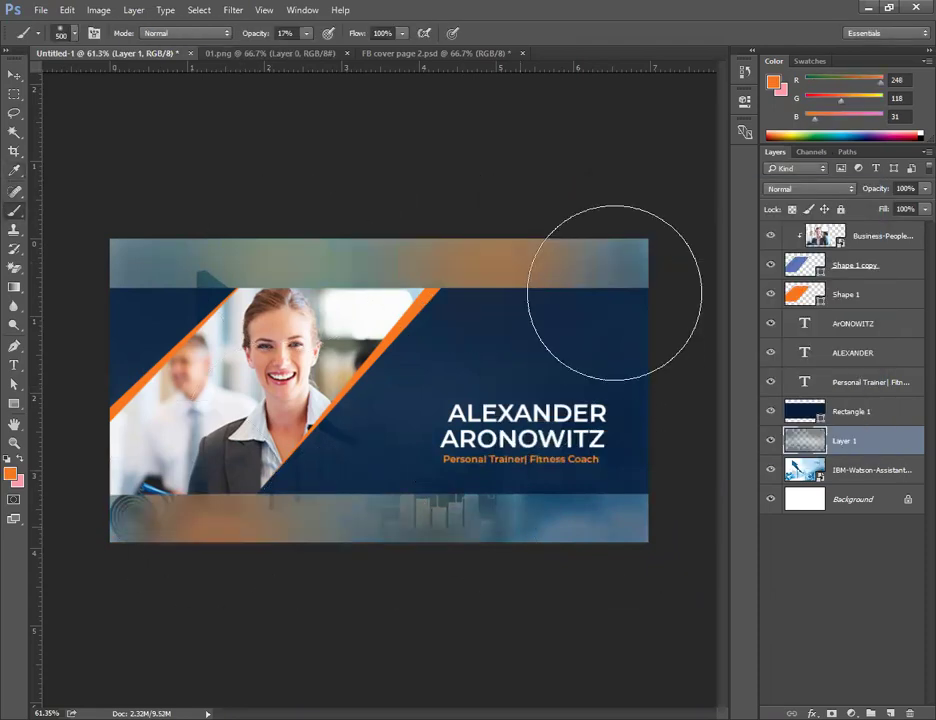
left_click(115, 305)
left_click(369, 502)
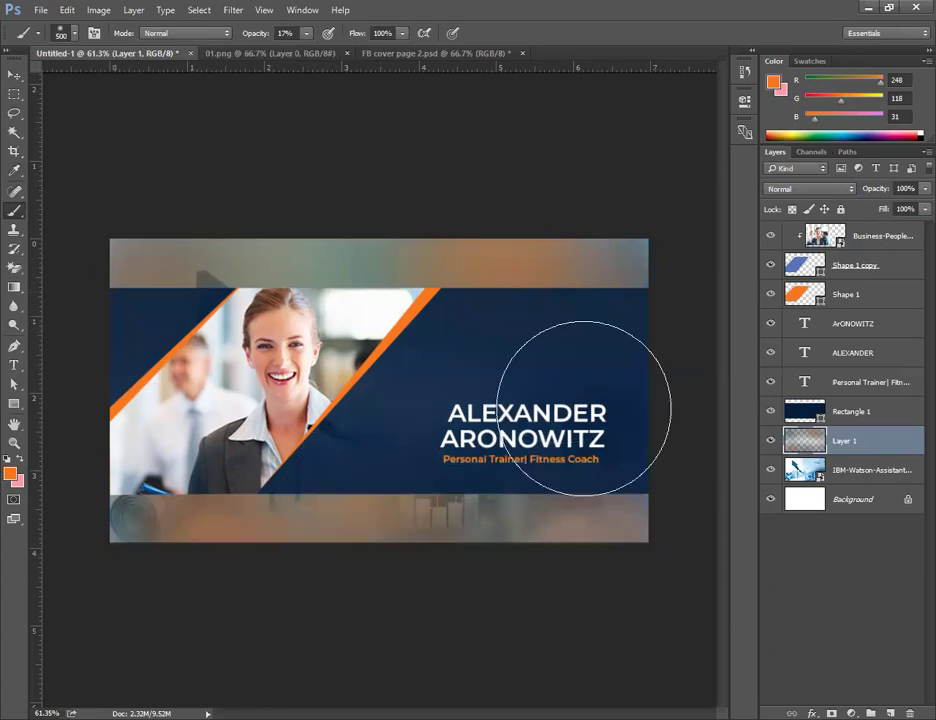
left_click(566, 386, "ctrl+alt")
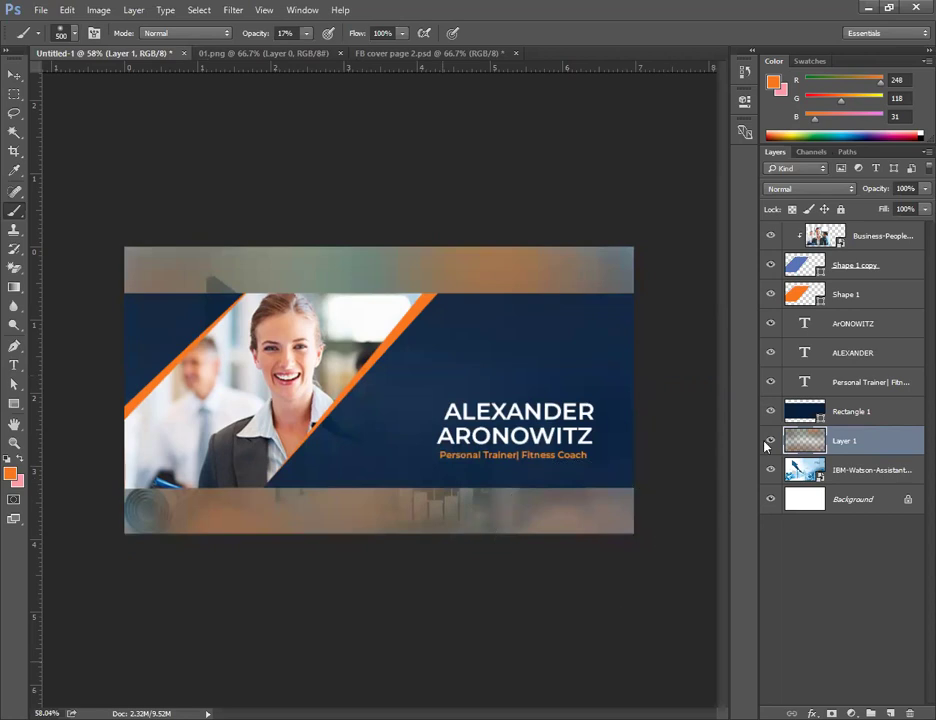
left_click(770, 441)
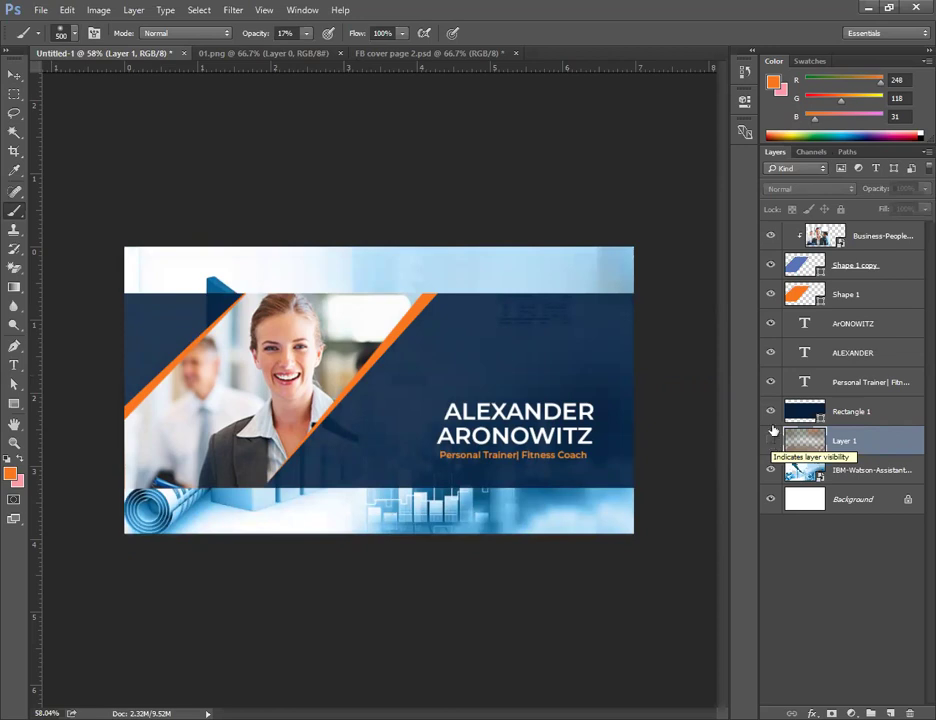
Group Shape 1, Shape 1 copy and the clipped Business-People photo, naming the group Shape & Header Image
left_click(12, 72)
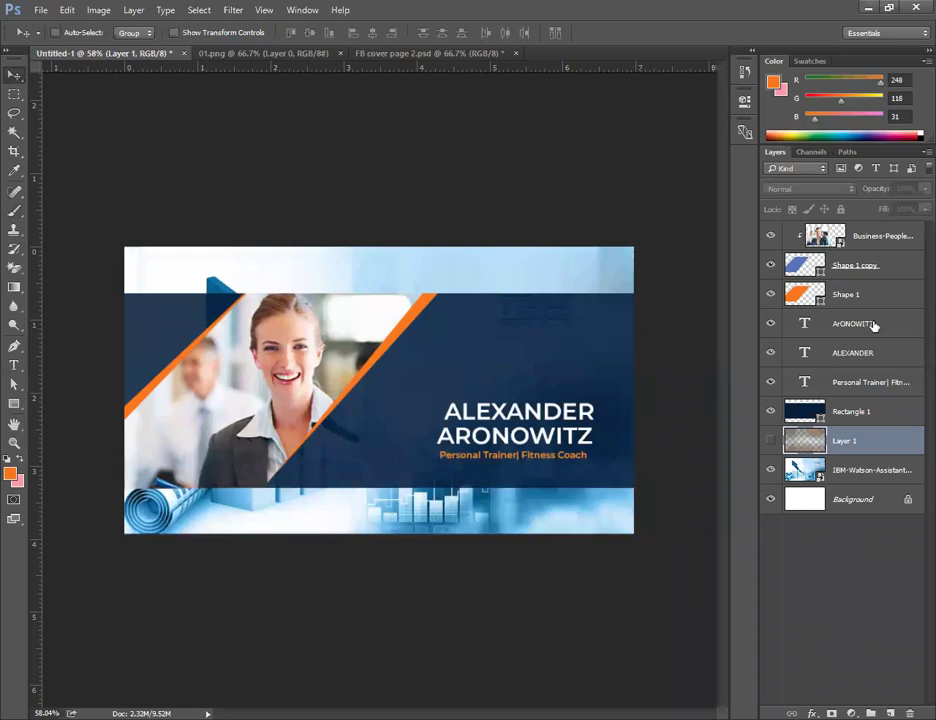
left_click(860, 293)
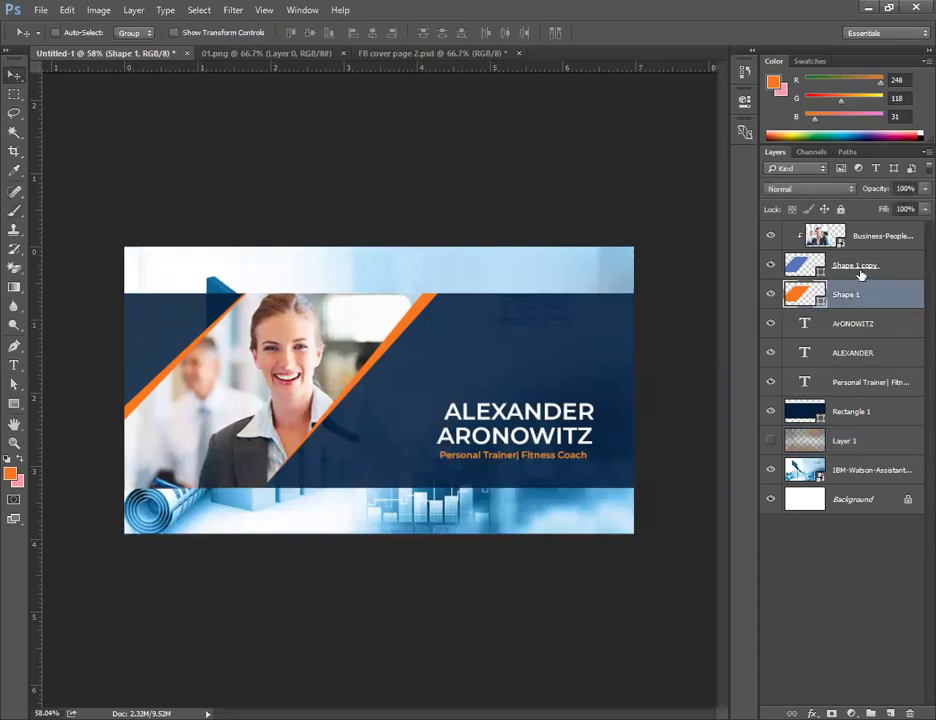
left_click(864, 265, "shift")
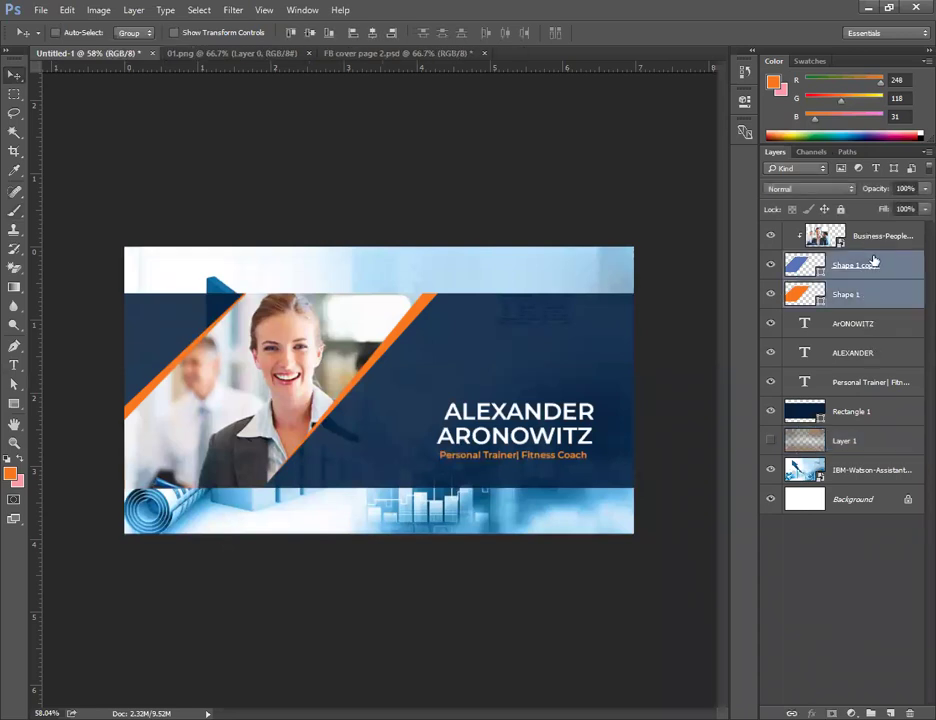
left_click(870, 237, "shift")
key("ctrl+g")
double_click(832, 231)
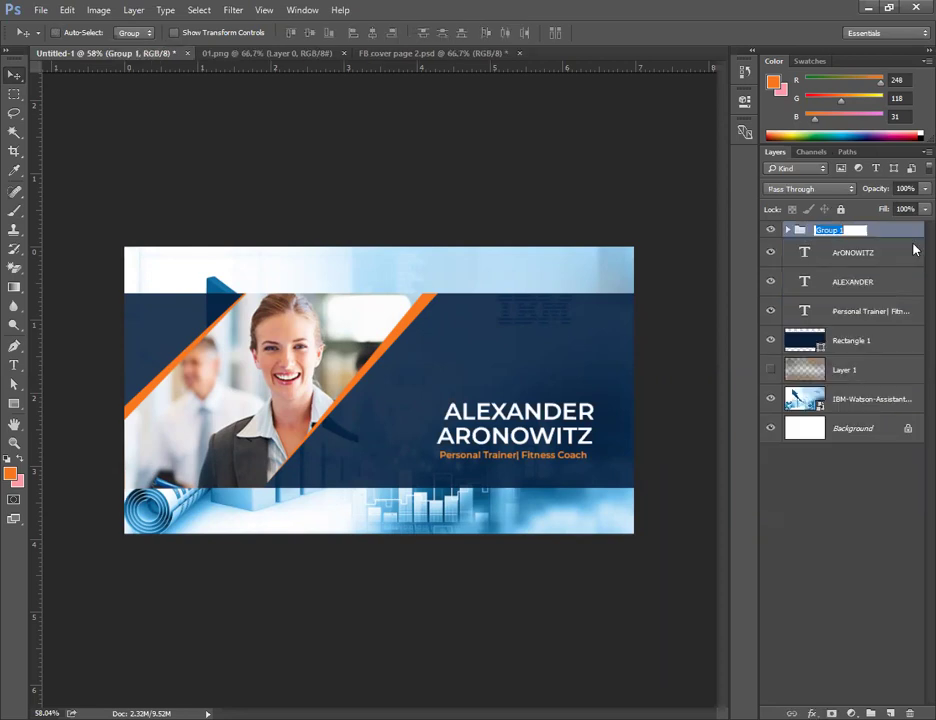
type("Shape & Header Image")
Group the two name layers with the Personal Trainer| Fitness Coach layer and name the group Text
left_click(808, 253)
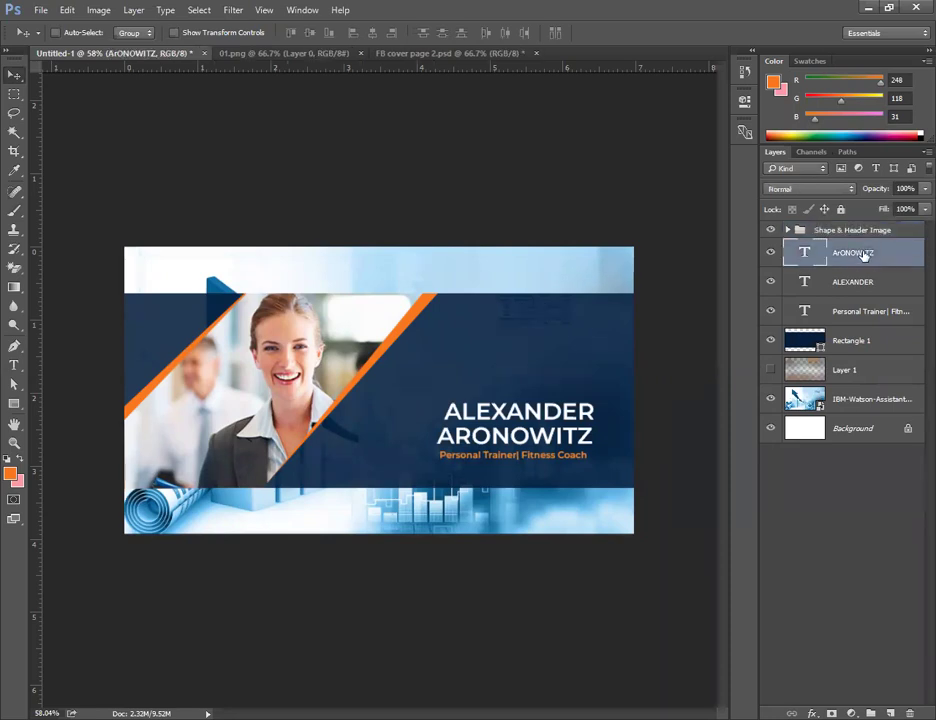
left_click(874, 313, "shift")
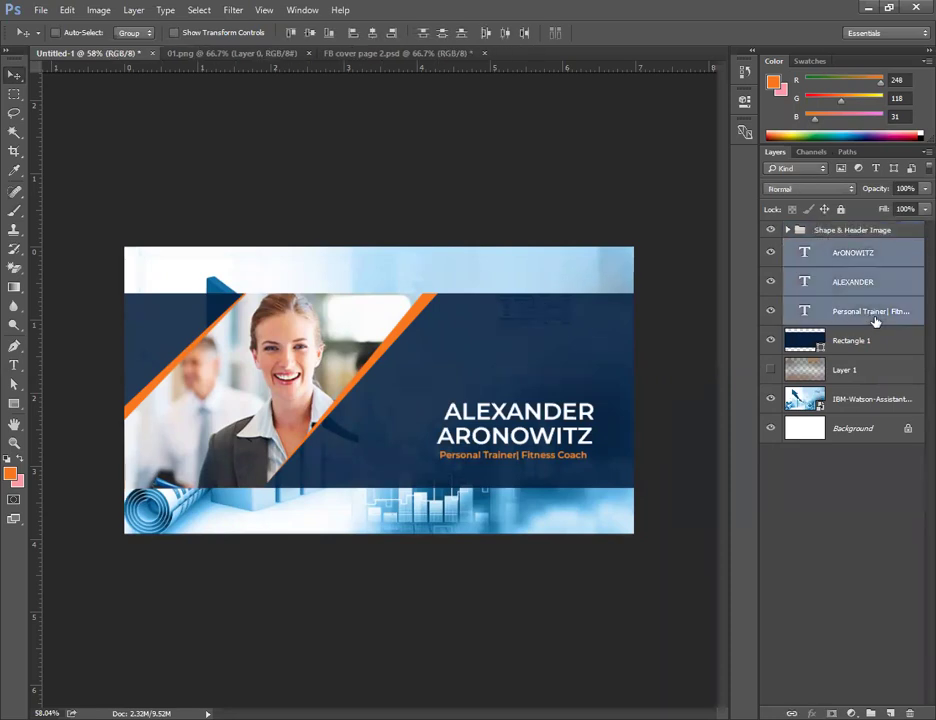
key("ctrl+g")
double_click(828, 247)
type("Text")
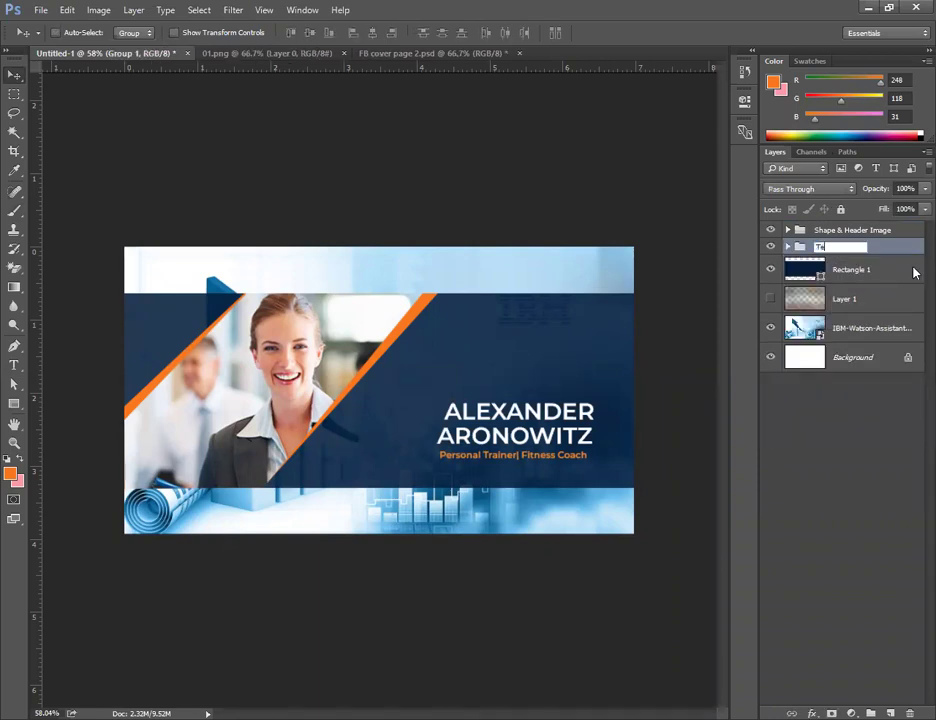
Unlock the Background layer and group it with Rectangle 1, Layer 1 and the IBM-Watson-Assistant image as Background
left_click(856, 276)
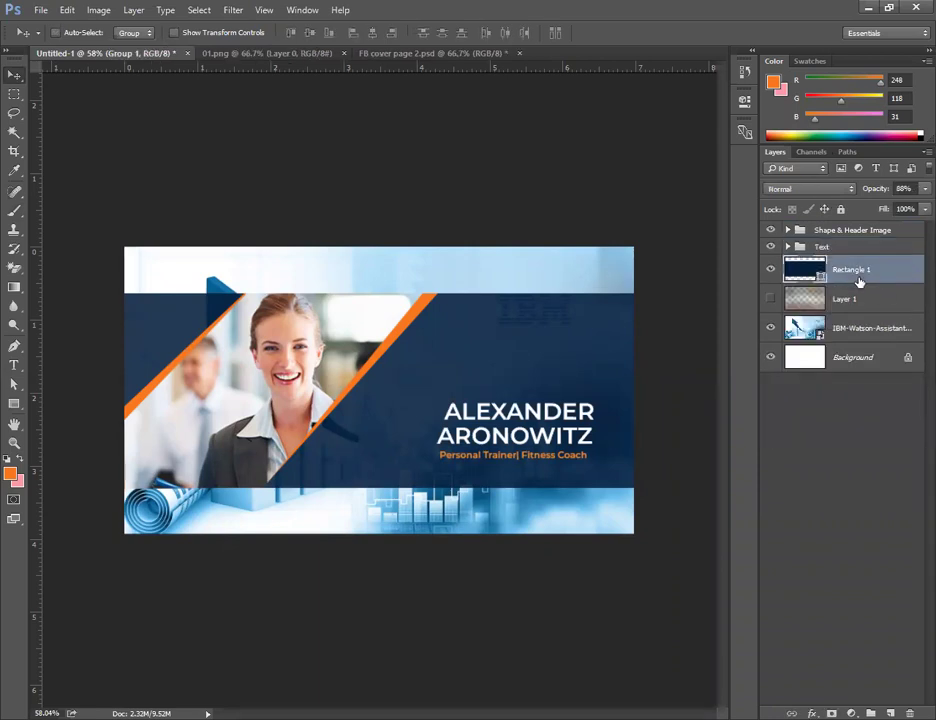
left_click(866, 362, "shift")
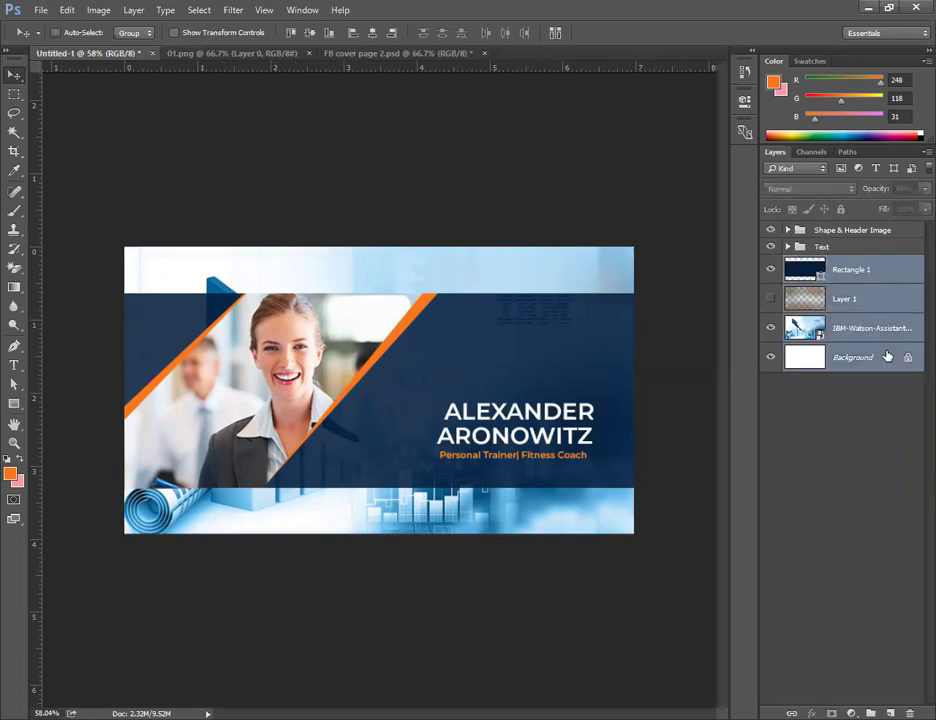
left_click(912, 360)
left_click(912, 360)
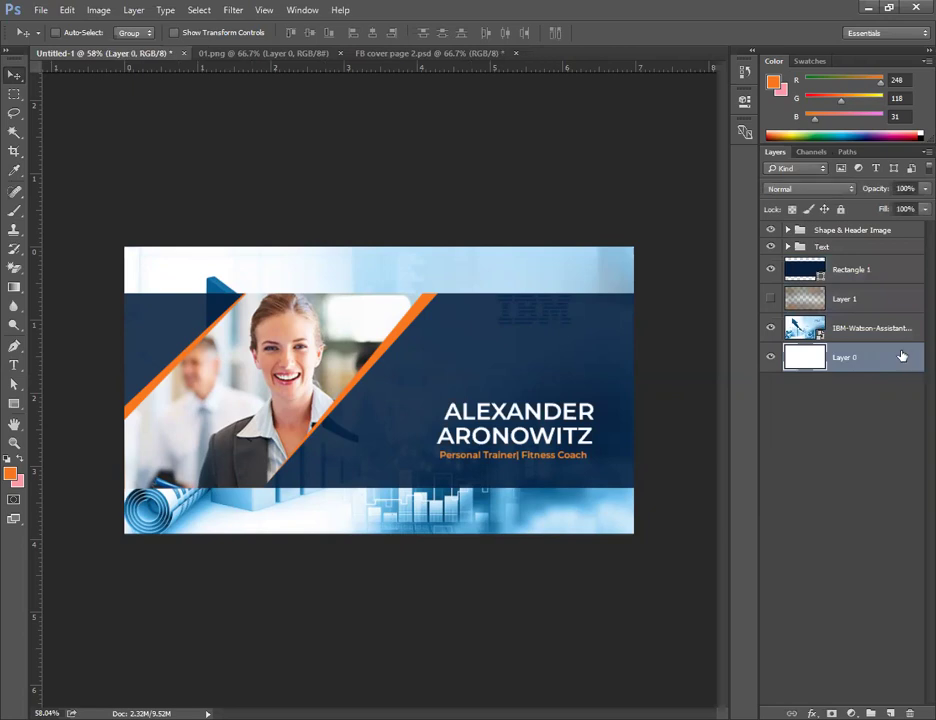
left_click(854, 272, "shift")
key("ctrl+g")
double_click(830, 263)
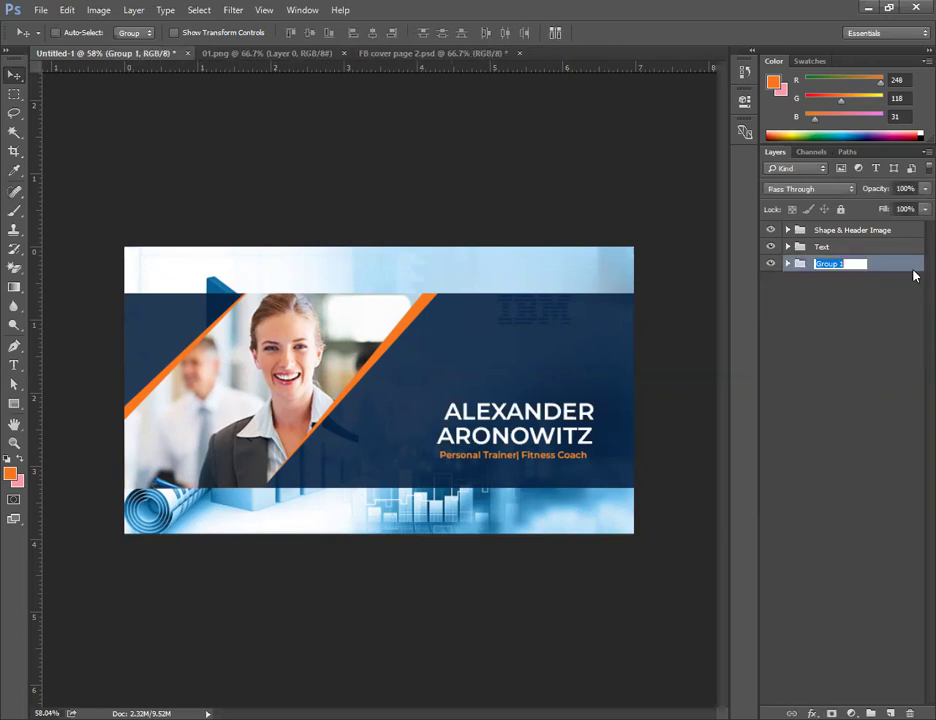
type("Background")
left_click(817, 247)
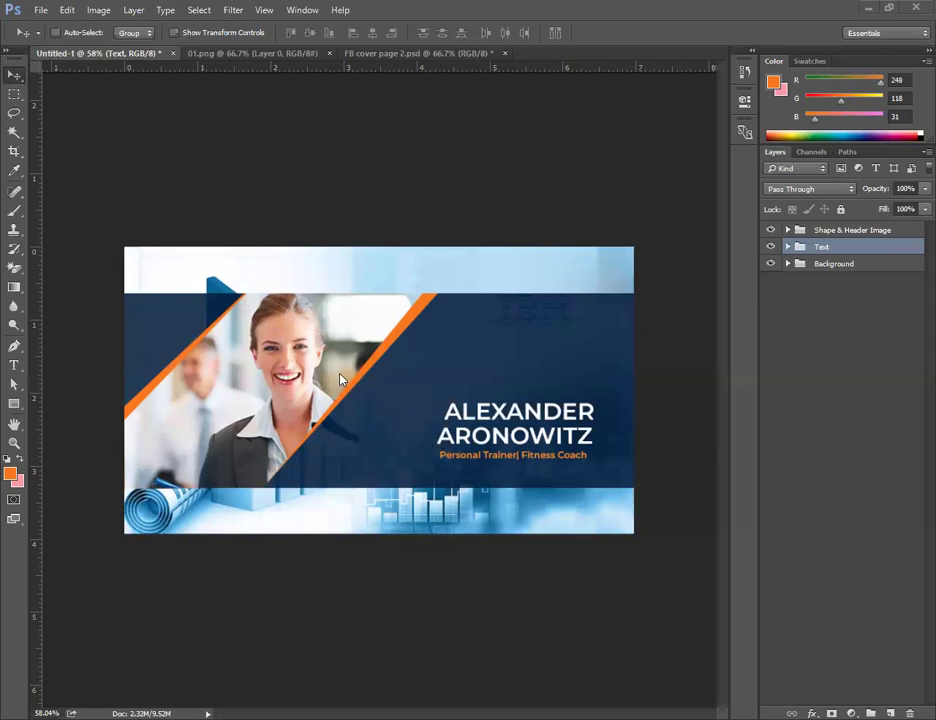
Switch to the 01.png size guide to examine the areas of the cover visible on mobile and desktop
key("ctrl+space")
mouse_move(399, 371)
left_mouse_down()
mouse_move(415, 376)
mouse_move(397, 378)
left_mouse_up()
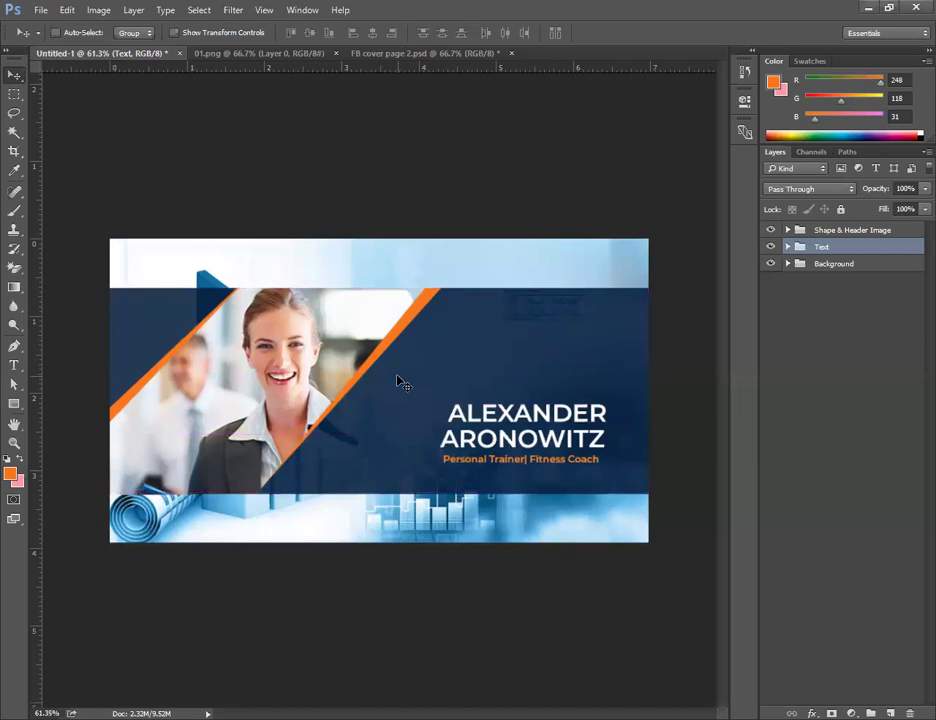
left_click(290, 53)
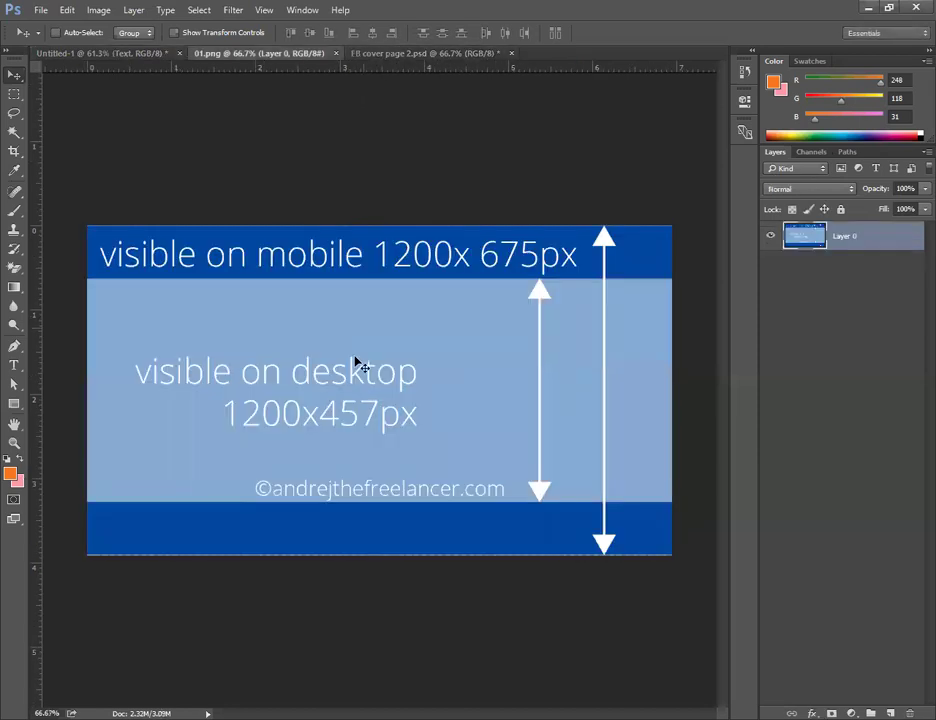